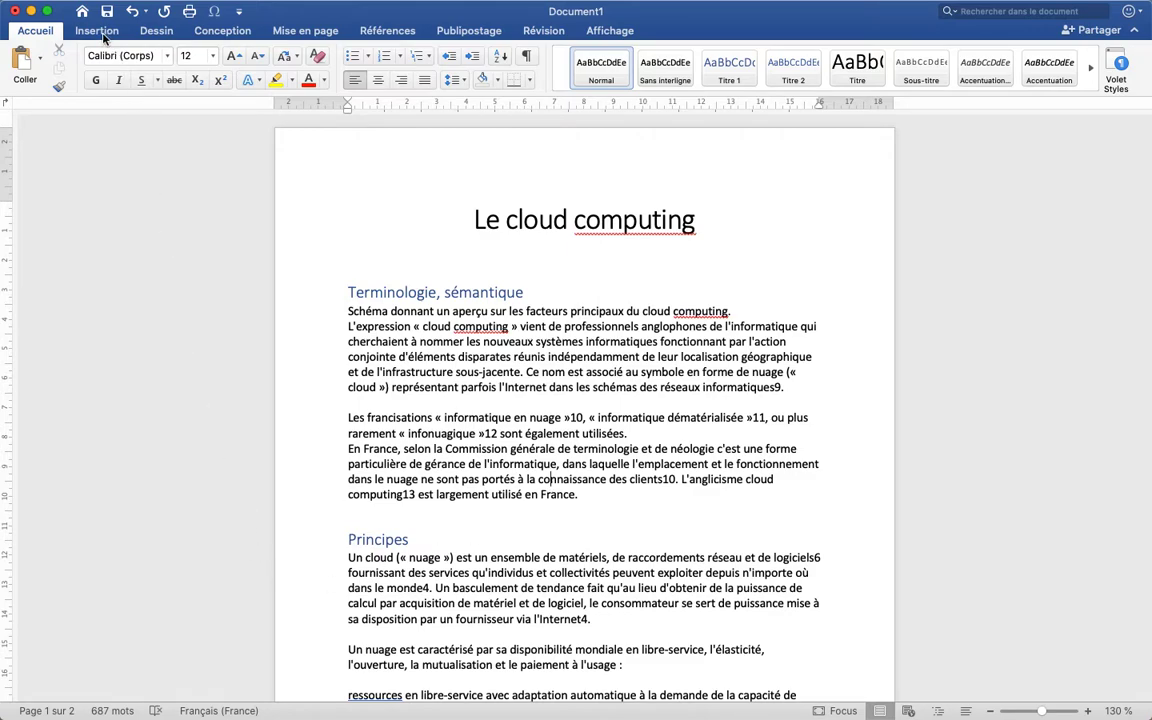
click(100, 33)
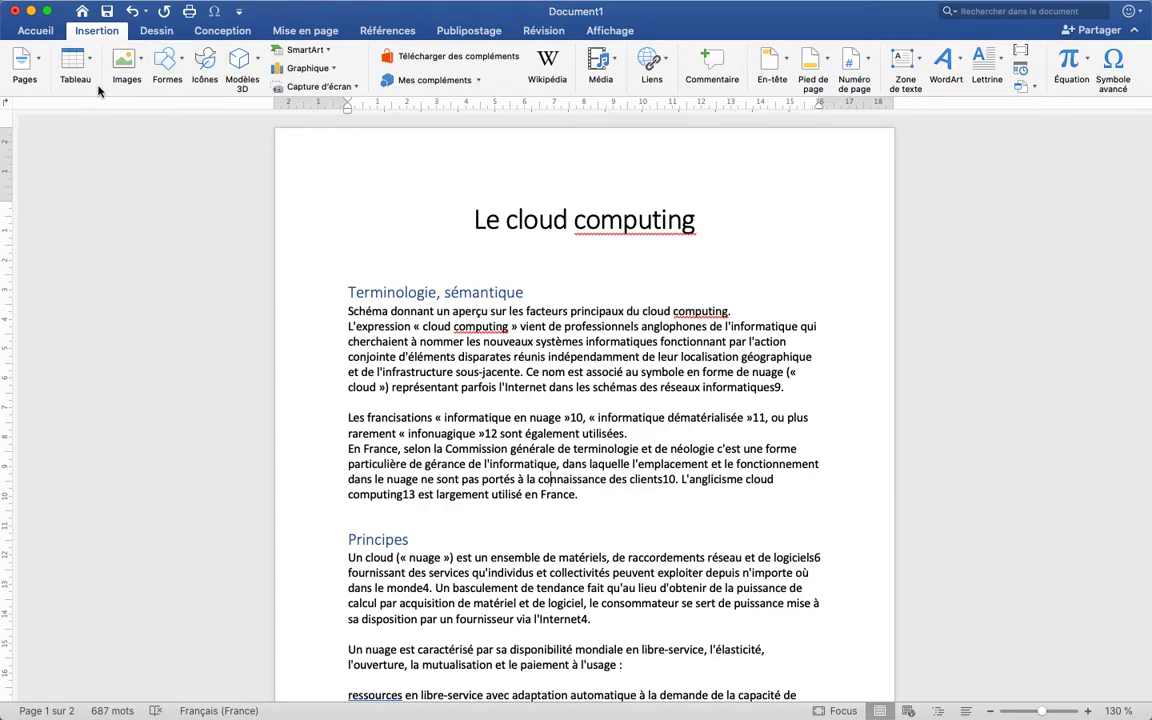
click(323, 31)
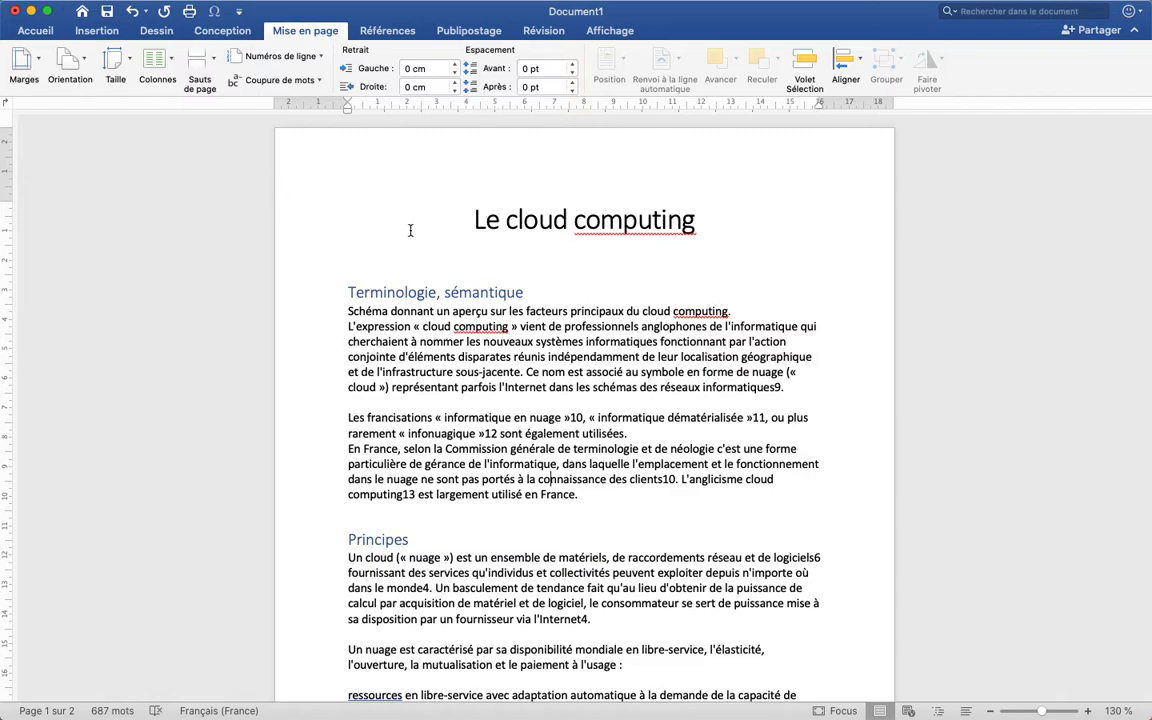
click(318, 300)
drag(318, 300, 295, 432)
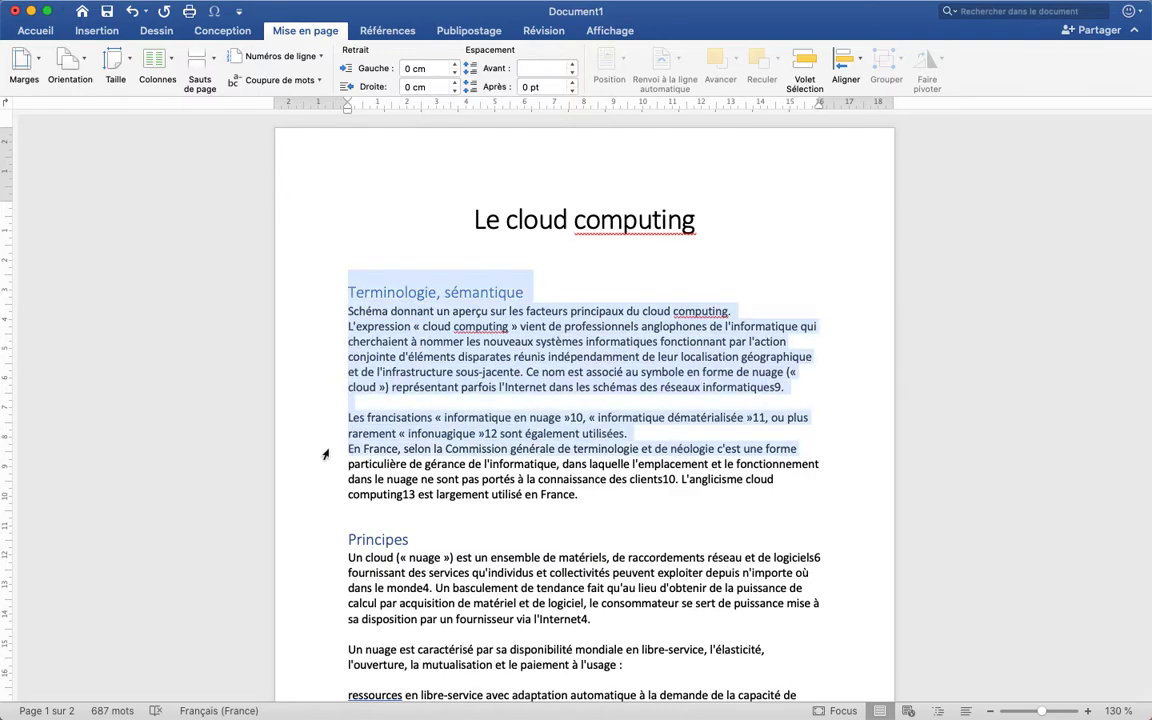
click(174, 58)
click(421, 289)
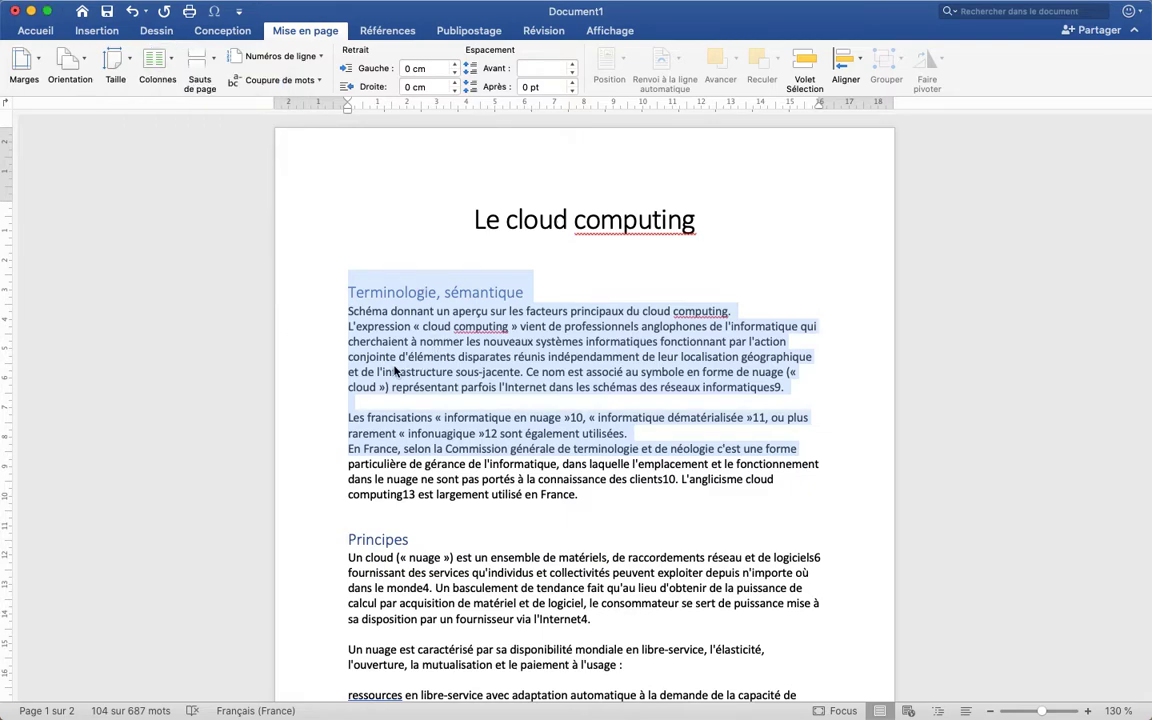
click(393, 371)
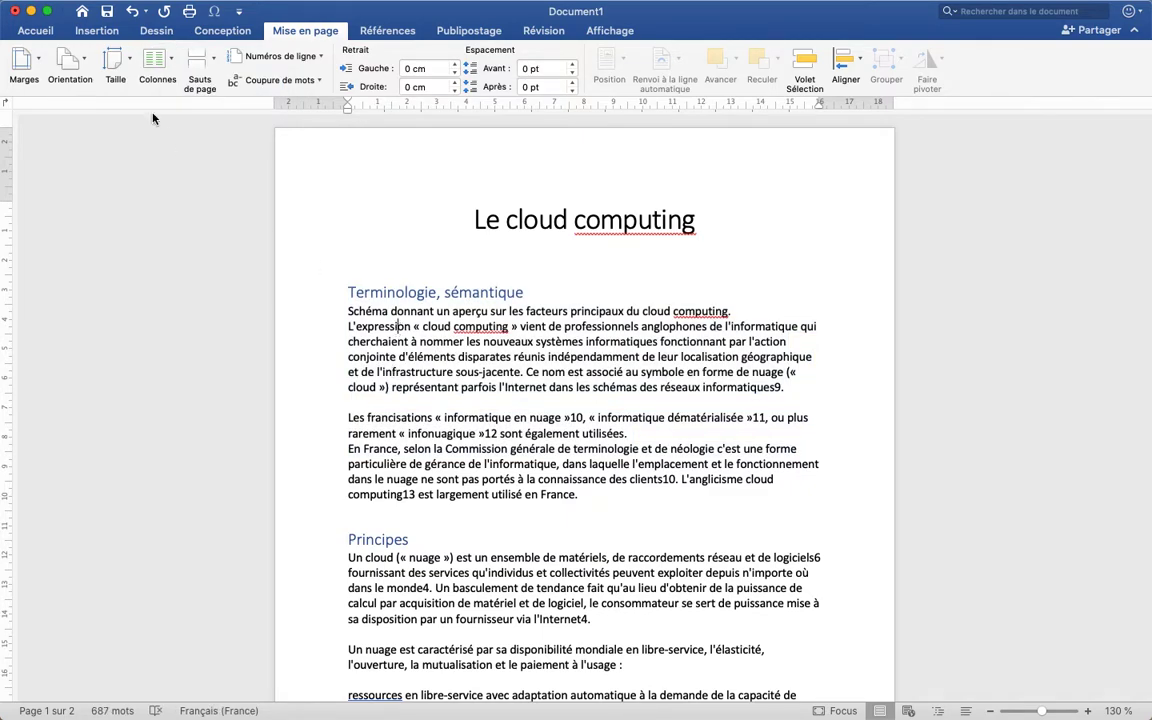
Lay out the whole document in two equal columns
click(157, 56)
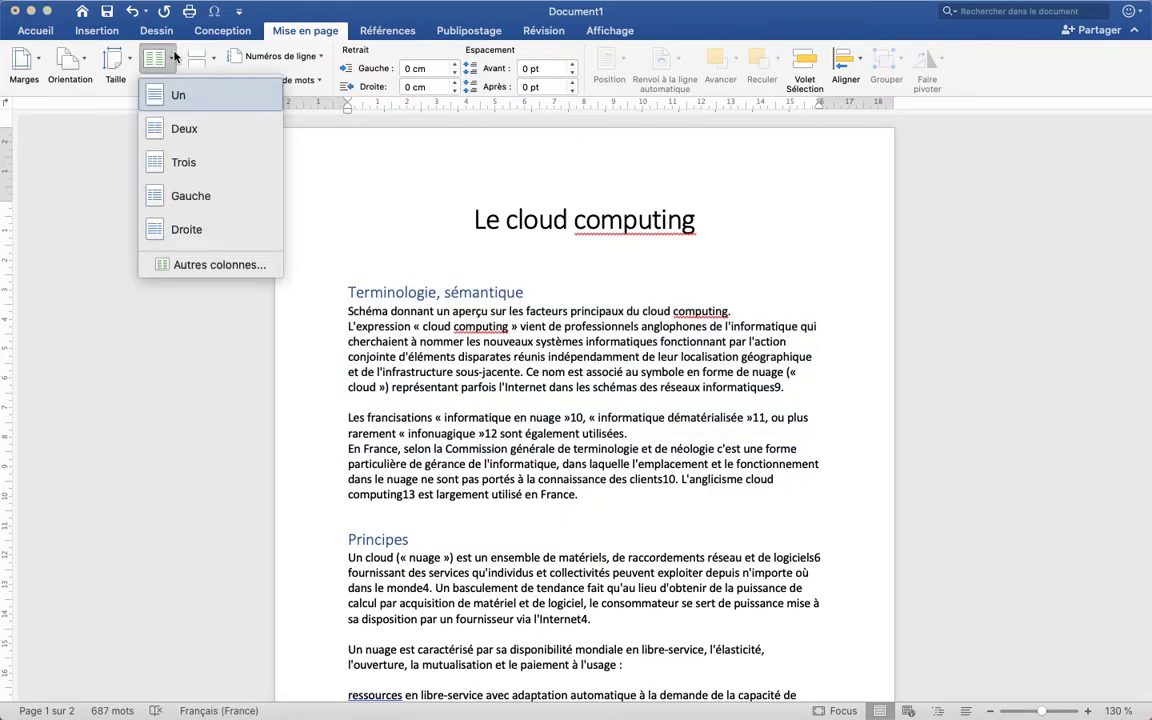
click(180, 128)
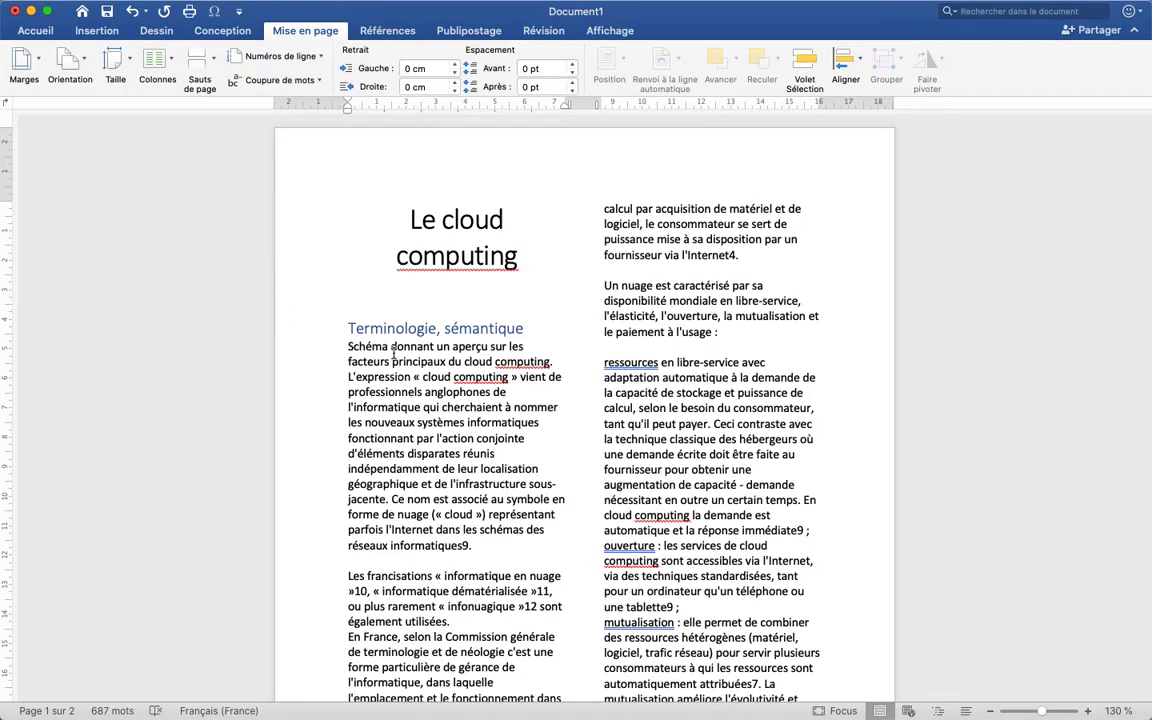
scroll(393, 352, down, 20)
scroll(393, 352, up, 20)
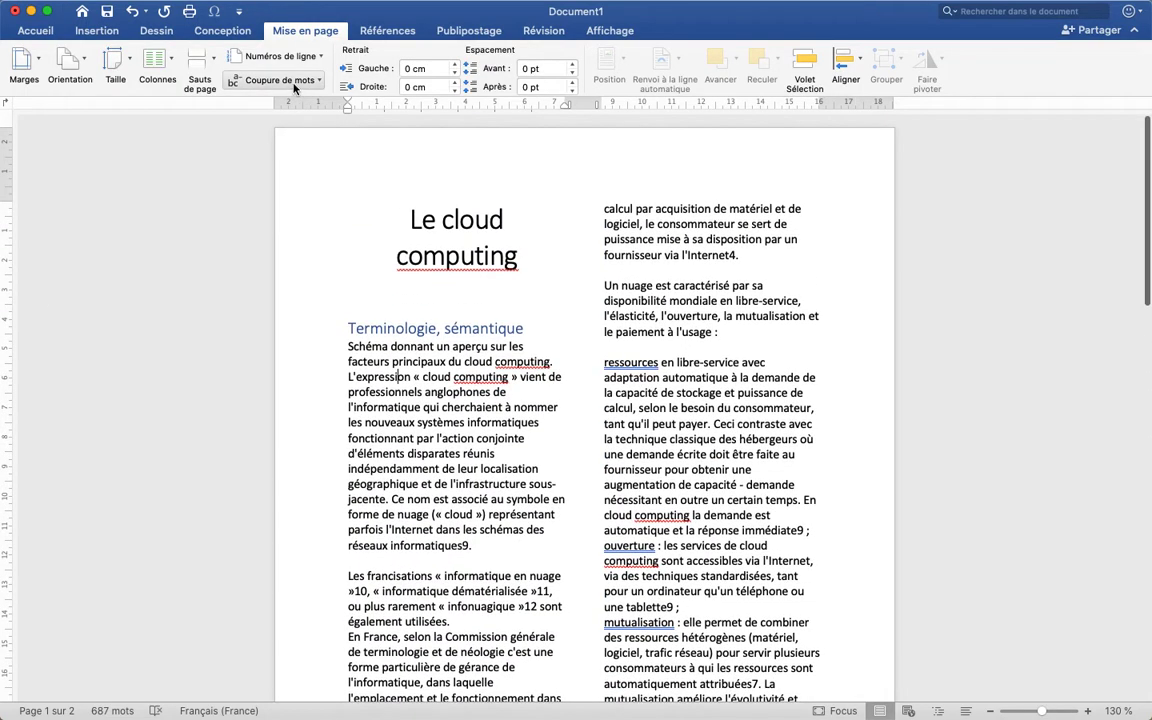
Show the nonprinting formatting marks in the document and undo its two-column layout
click(35, 31)
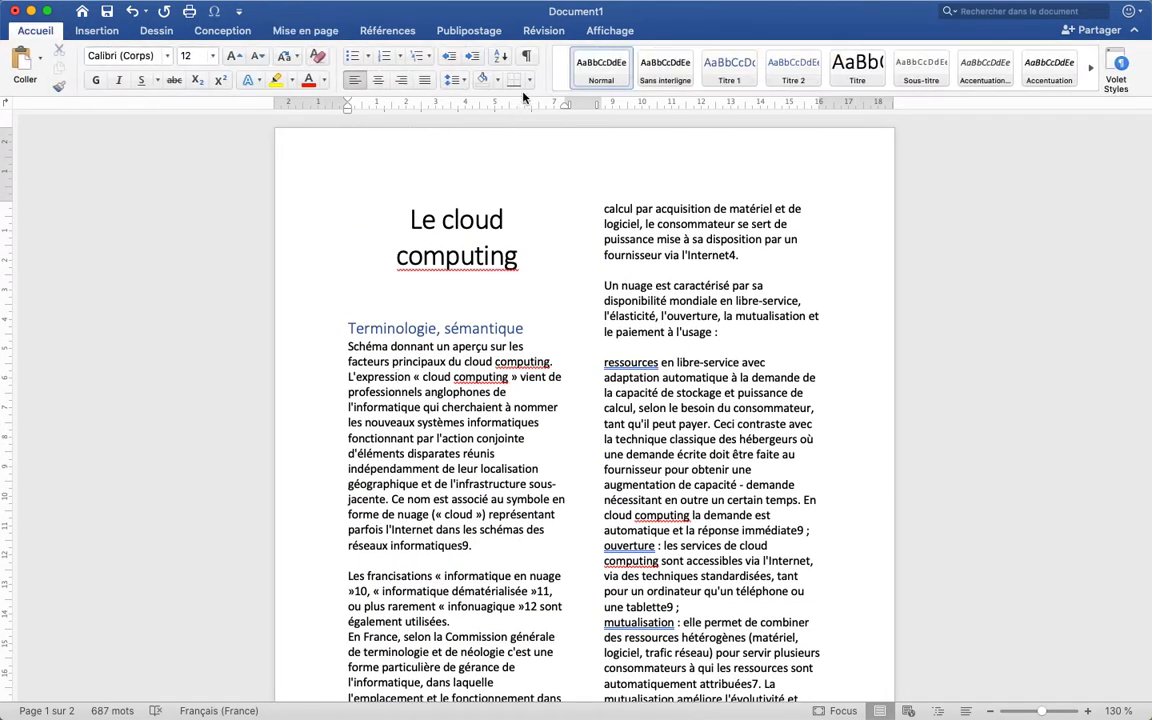
click(528, 57)
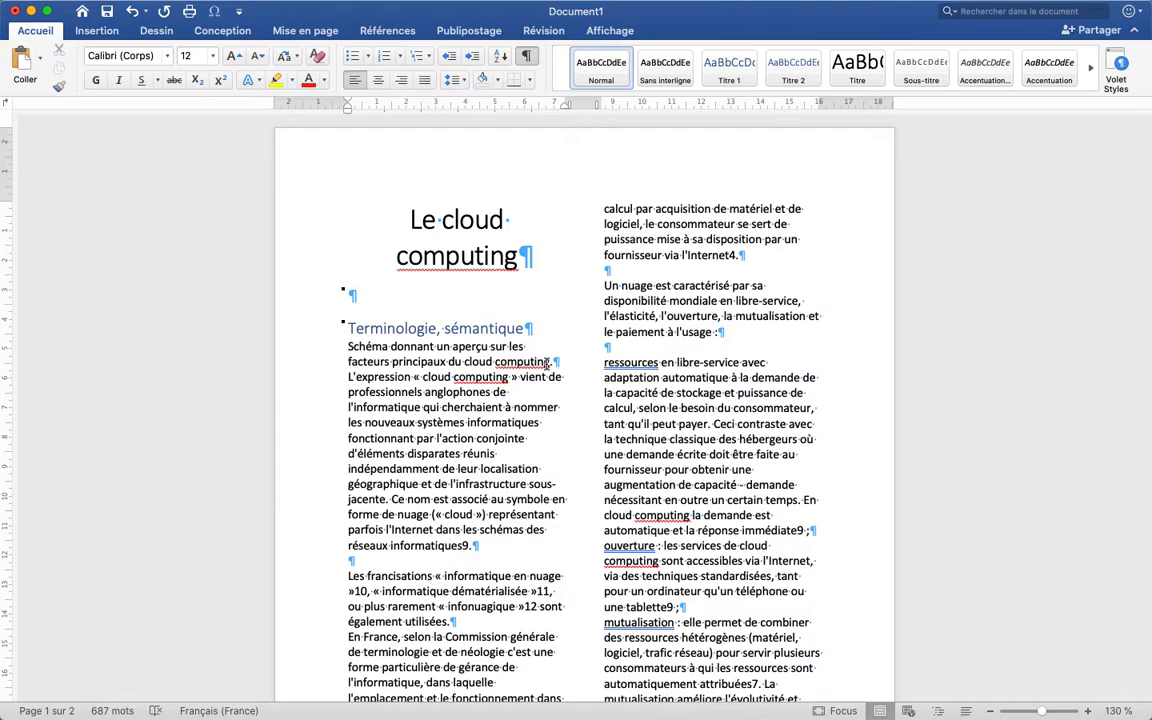
scroll(520, 355, down, 15)
scroll(546, 368, down, 5)
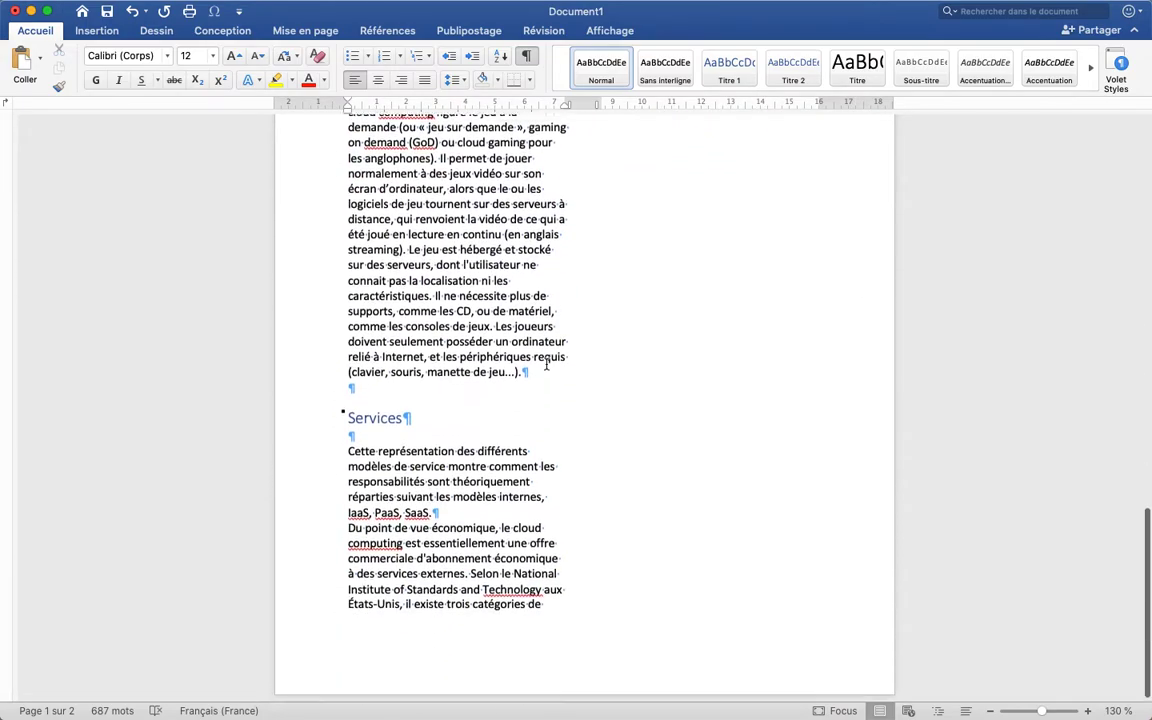
scroll(546, 366, up, 15)
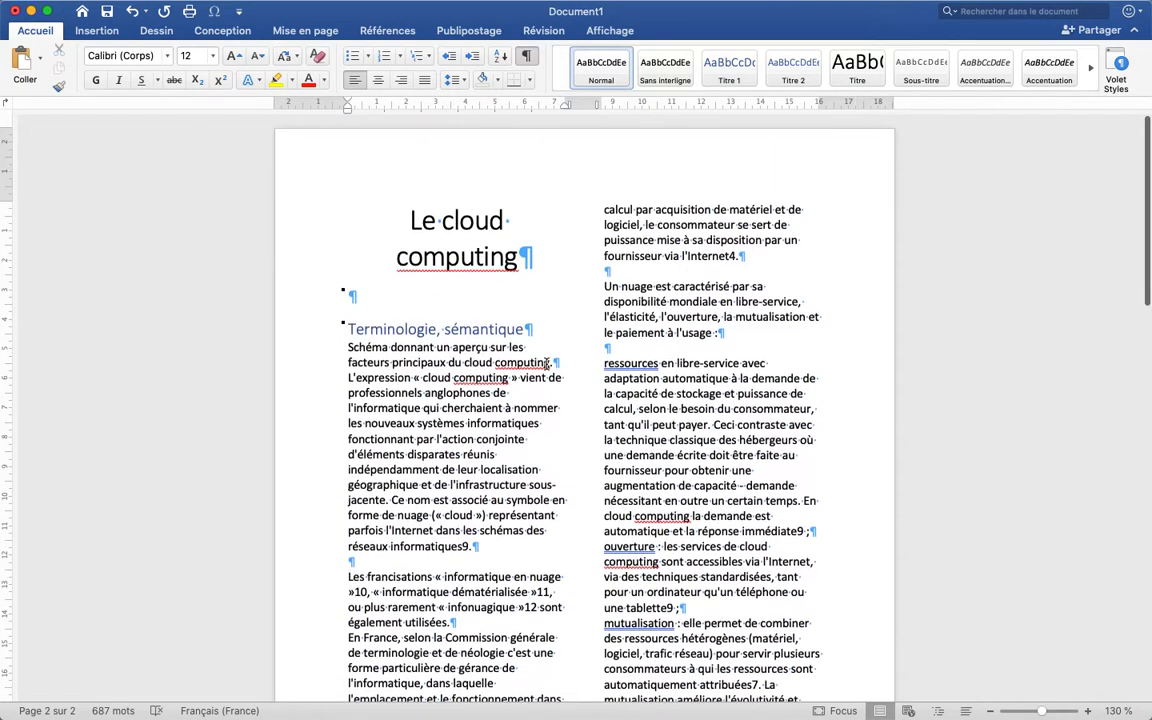
key(super+z)
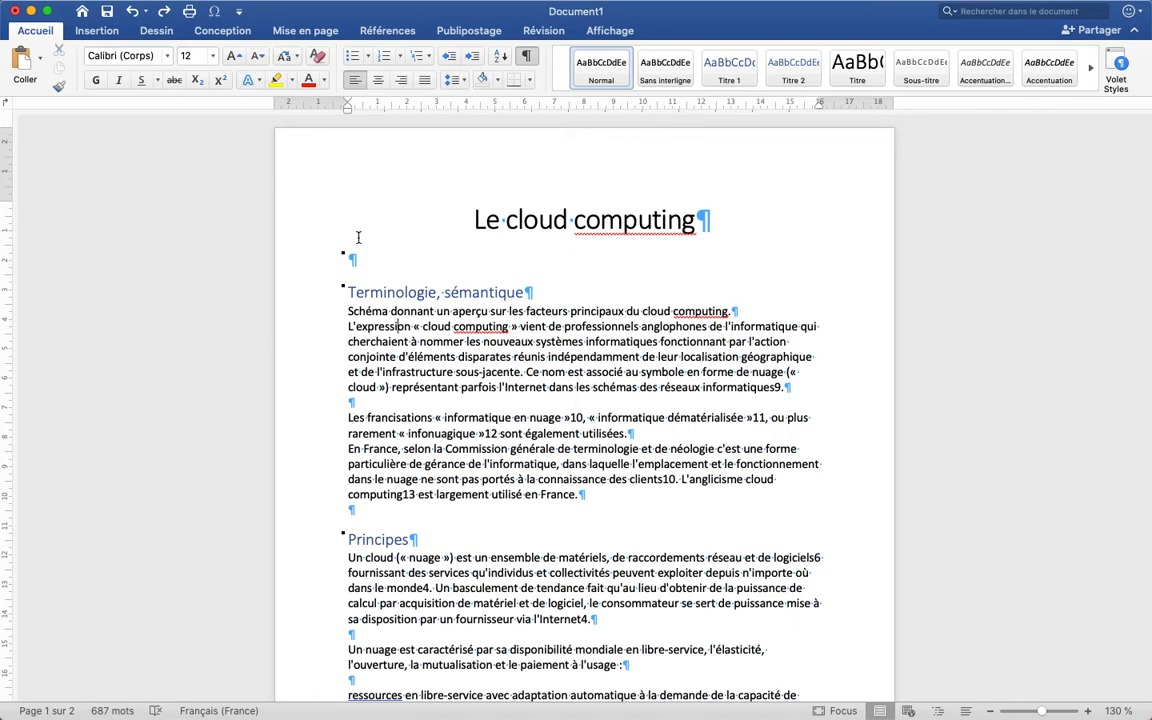
Select the body text under the heading "Terminologie, sémantique" and open the custom column settings for it
scroll(379, 413, down, 3)
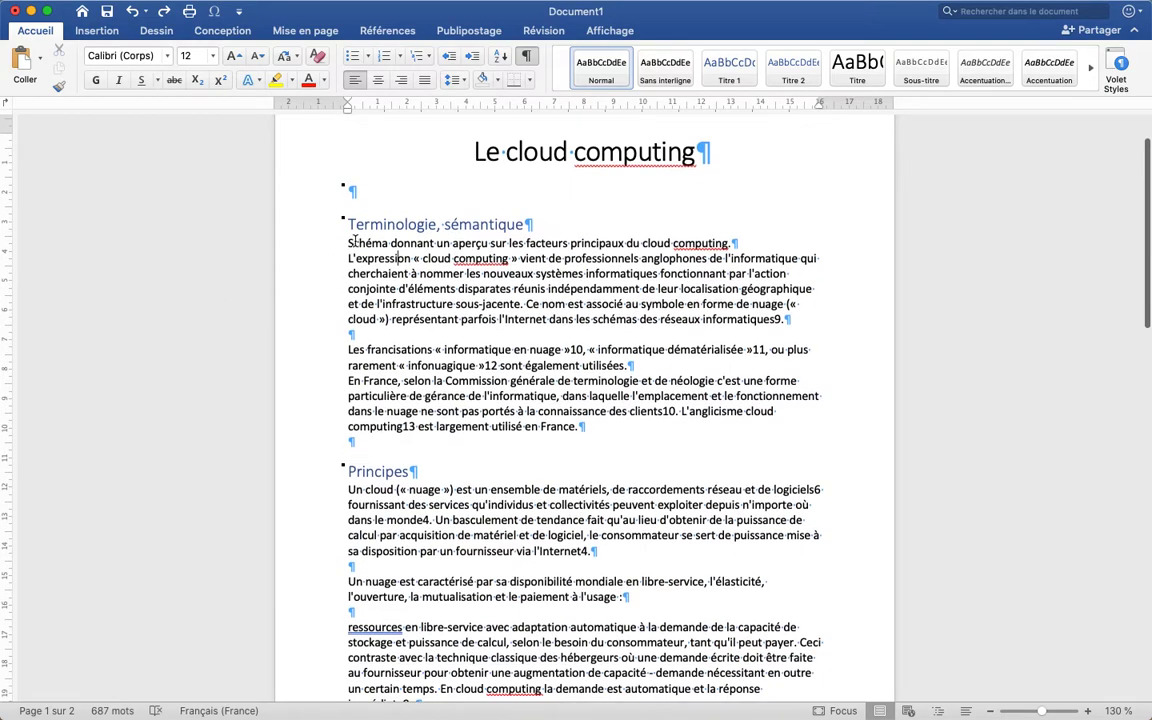
drag(345, 243, 600, 426)
scroll(437, 334, down, 10)
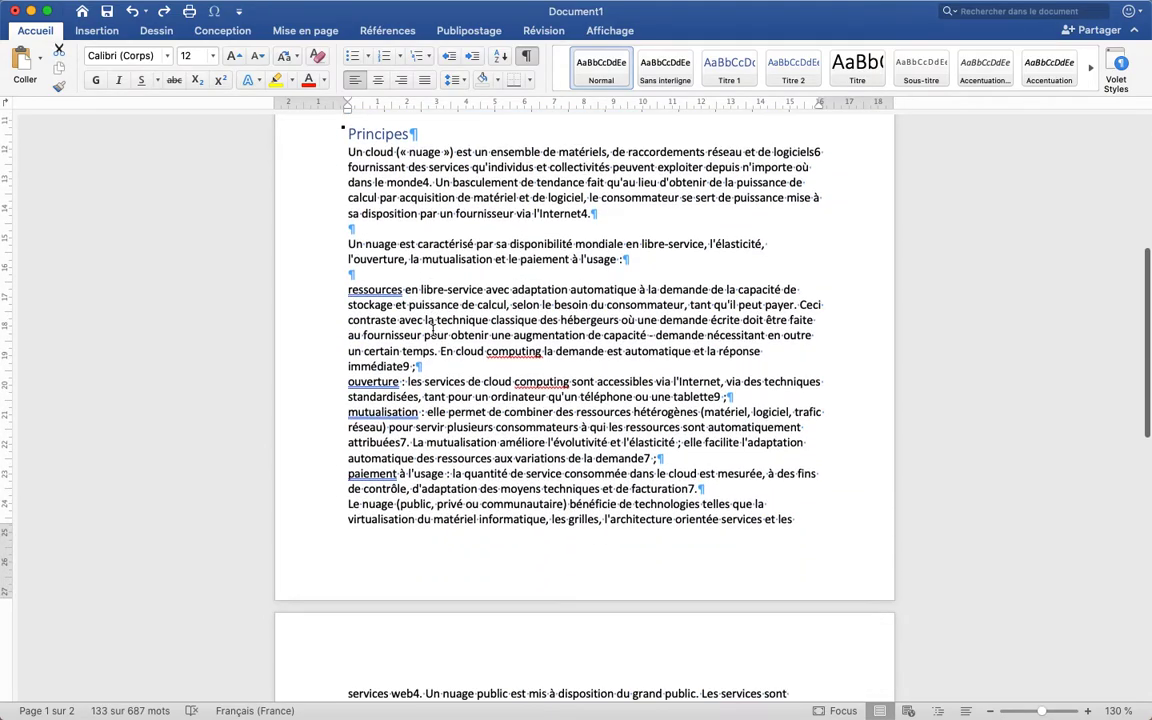
scroll(433, 330, down, 2)
scroll(433, 330, up, 4)
scroll(433, 330, down, 4)
scroll(433, 330, down, 13)
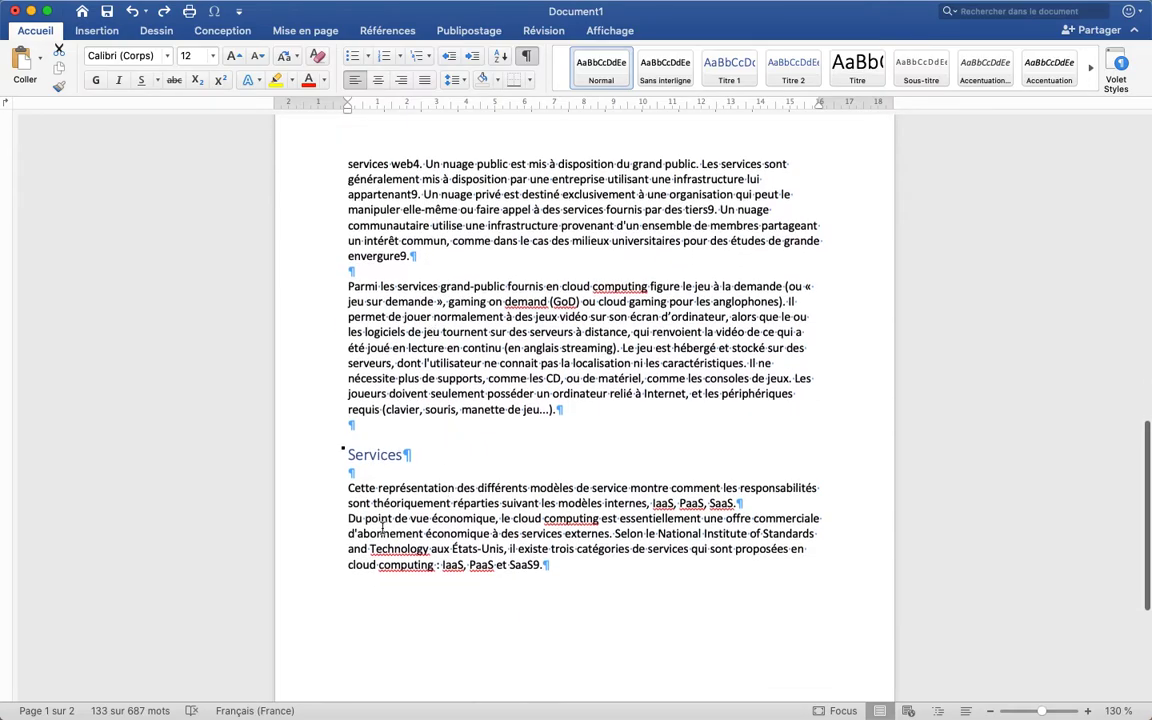
scroll(410, 342, up, 17)
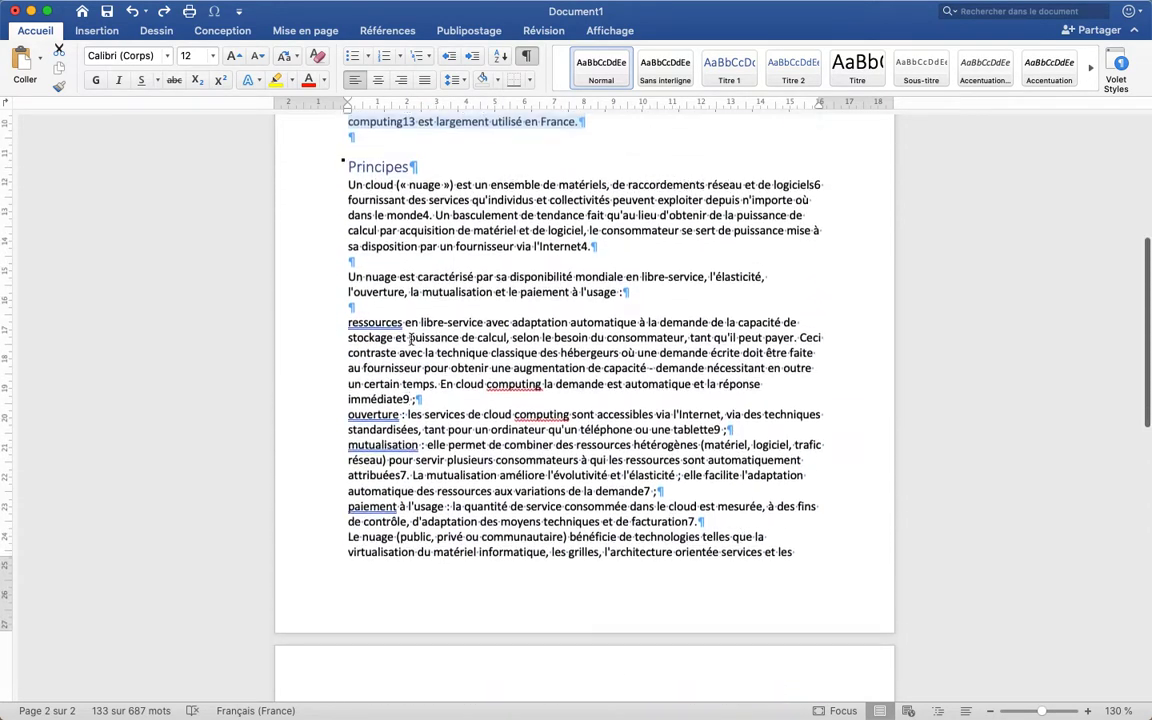
click(305, 30)
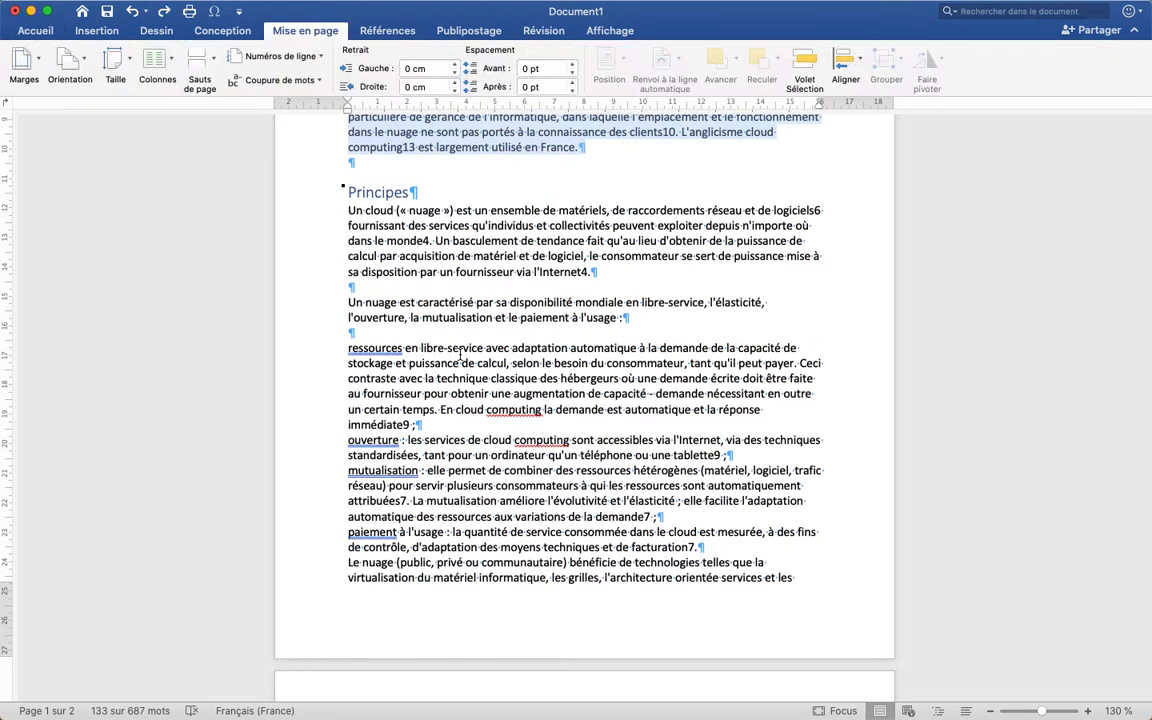
scroll(449, 301, up, 10)
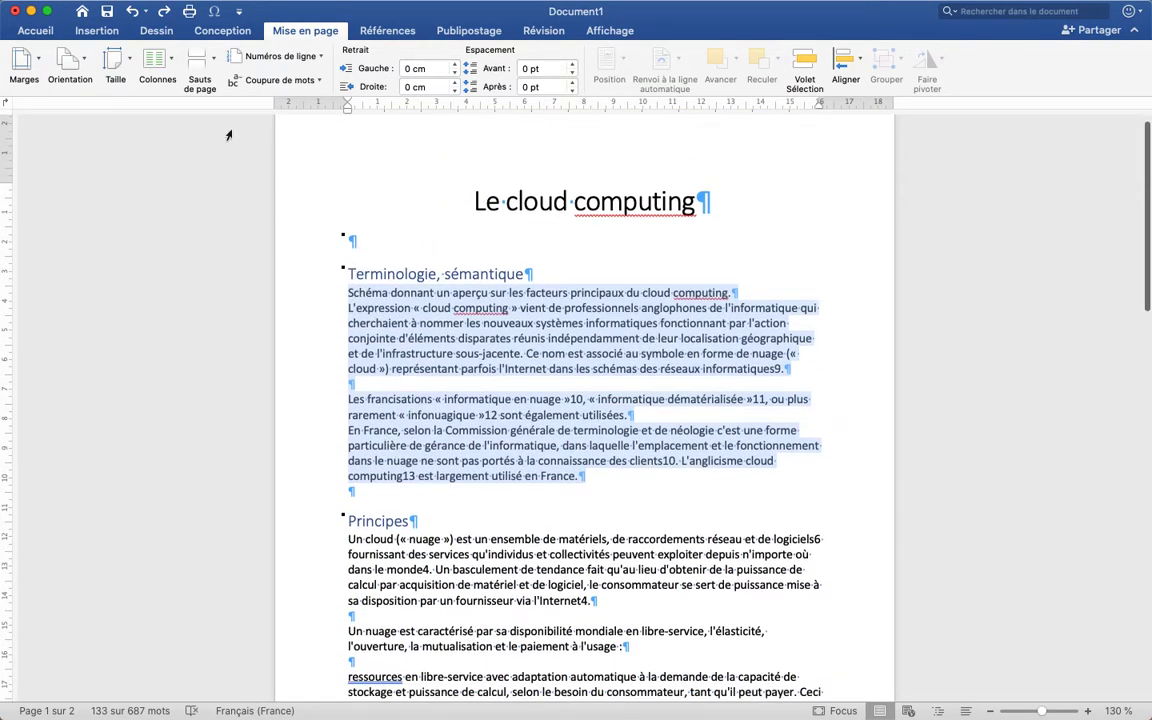
click(172, 60)
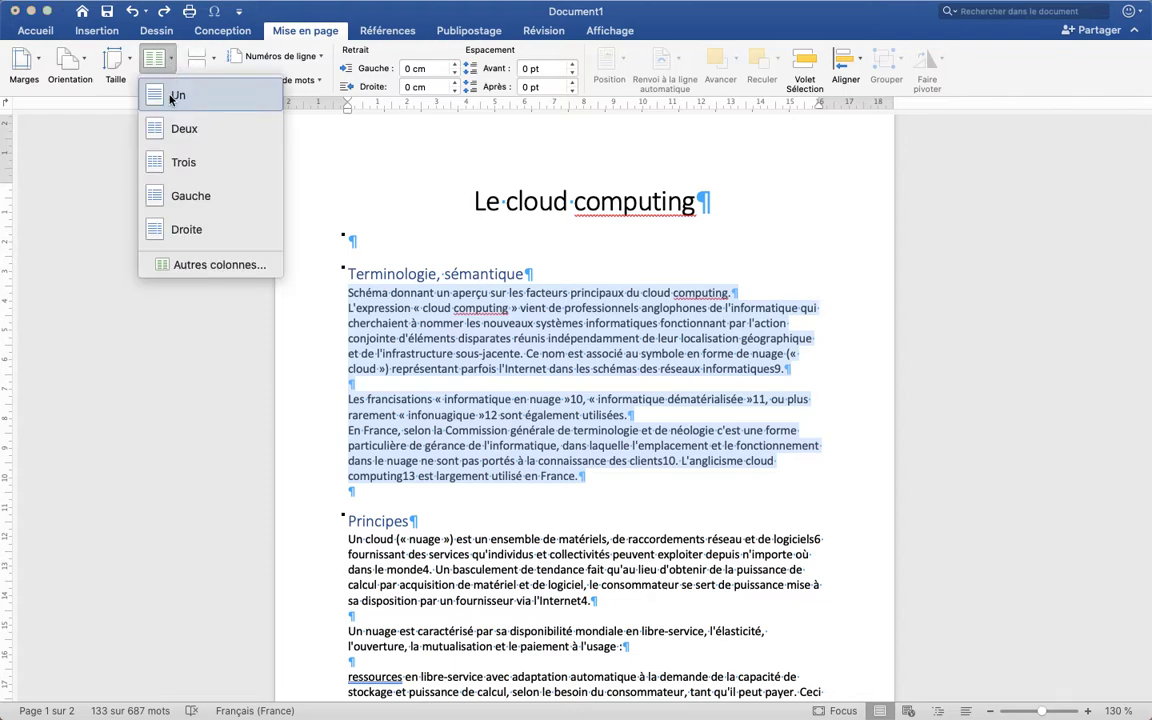
click(179, 266)
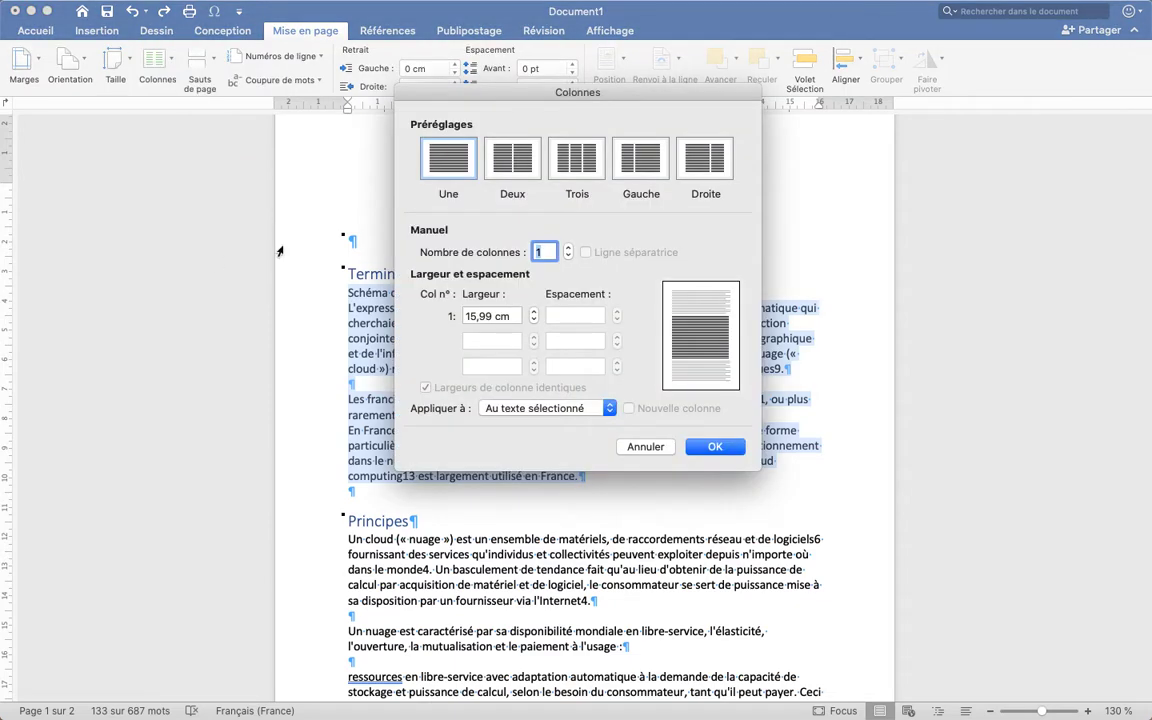
Try the Deux, Trois and Droite column presets for the selected text and settle on the Gauche preset
drag(568, 91, 663, 110)
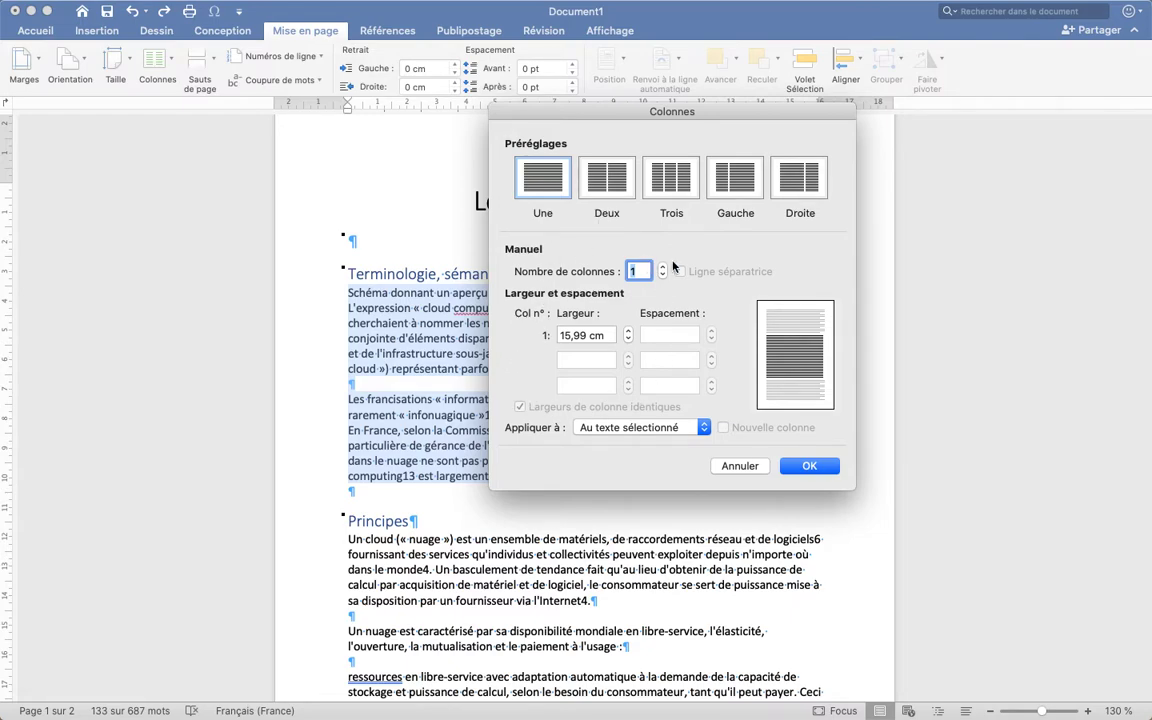
click(621, 183)
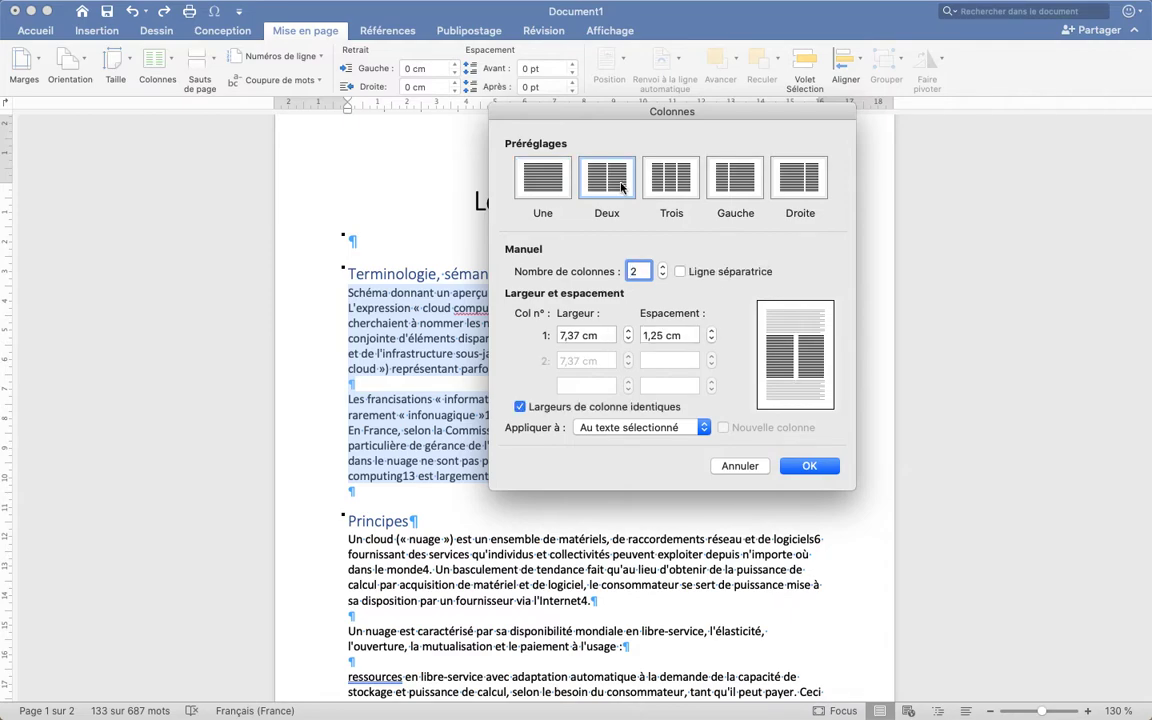
click(670, 180)
click(756, 188)
click(790, 180)
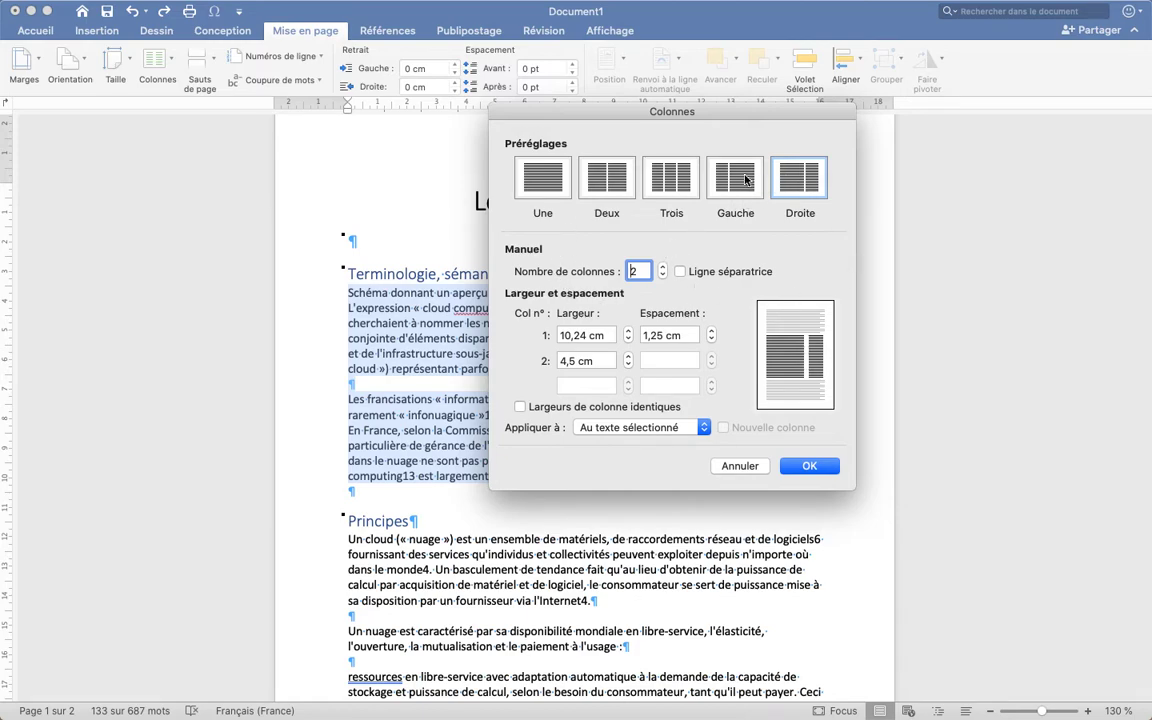
click(745, 180)
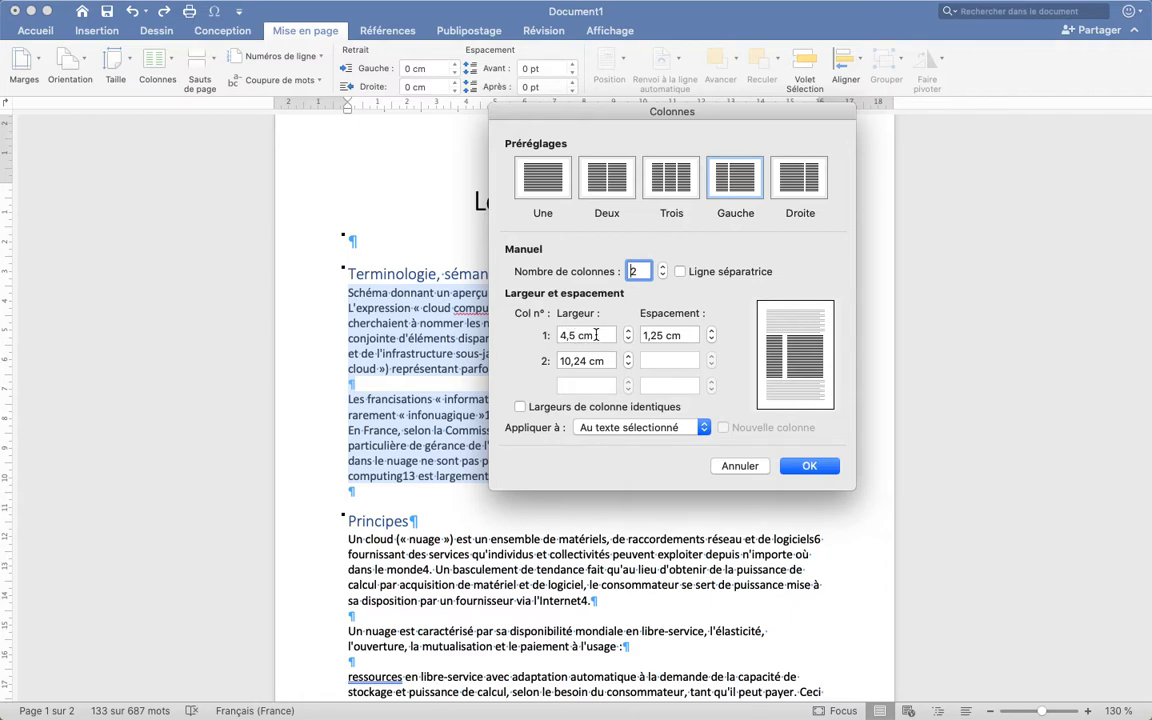
Set the first column's width to 5,1 cm and the spacing to 0,8 cm, and apply the columns to the selected text only
click(628, 331)
click(628, 331)
click(628, 331)
click(628, 331)
click(628, 331)
click(628, 331)
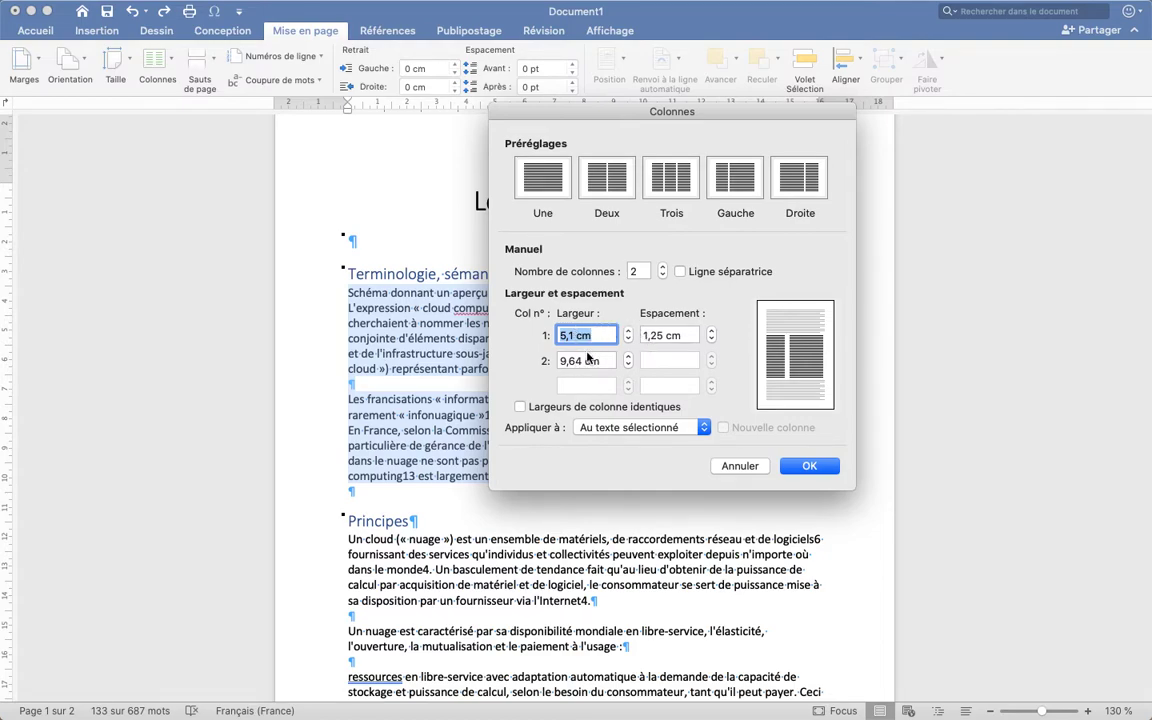
click(711, 340)
click(711, 340)
click(711, 340)
click(711, 340)
click(711, 340)
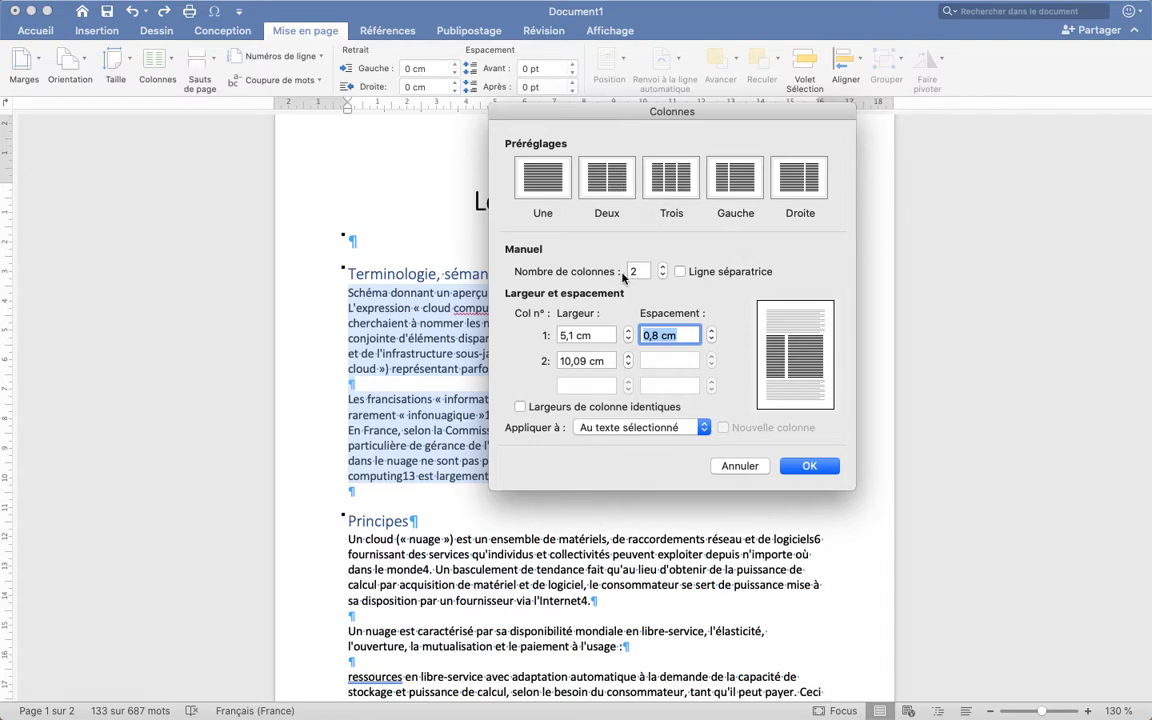
click(616, 430)
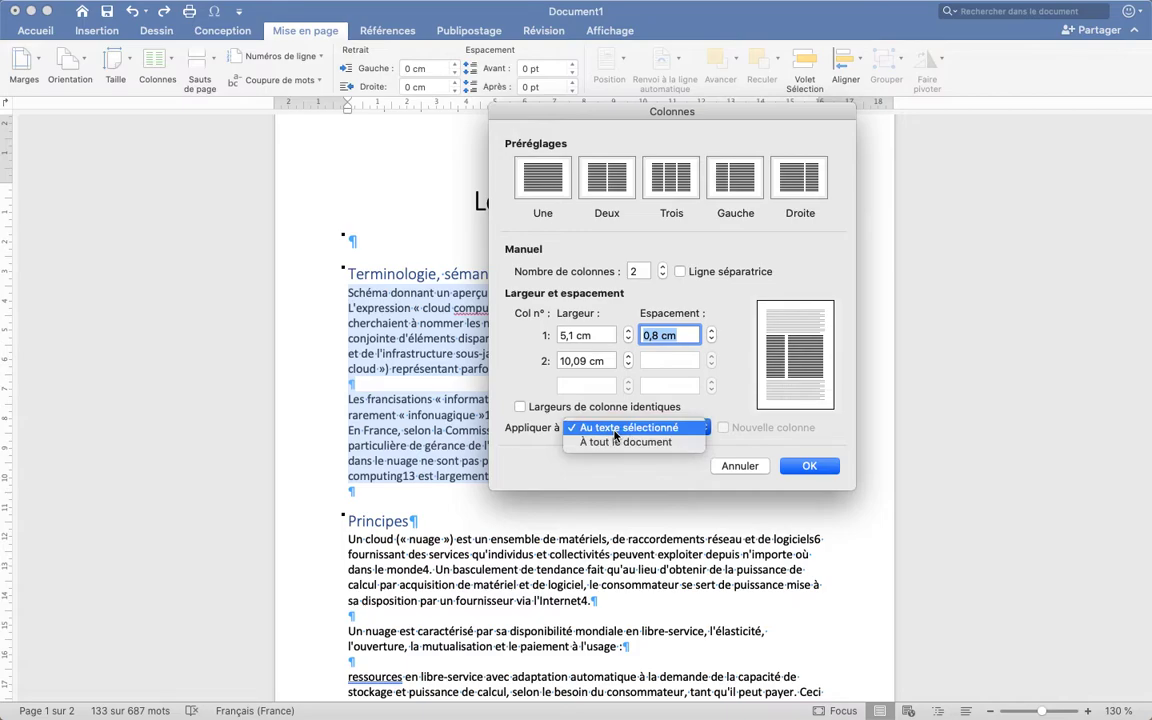
click(616, 432)
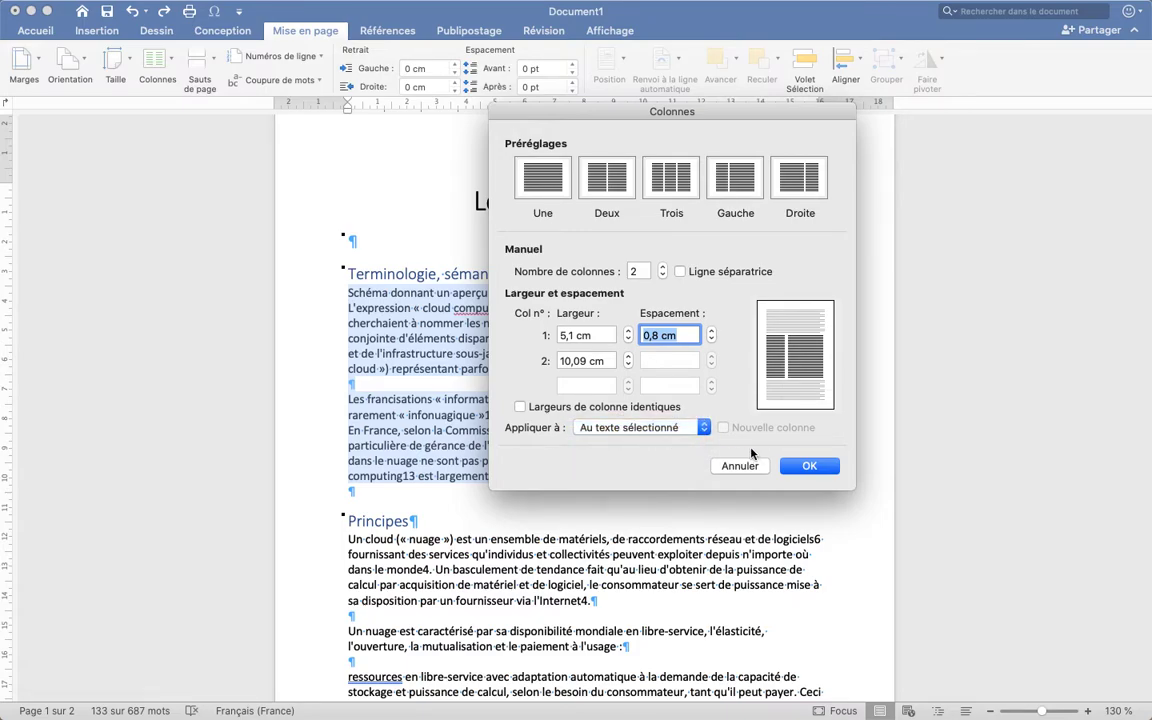
click(805, 465)
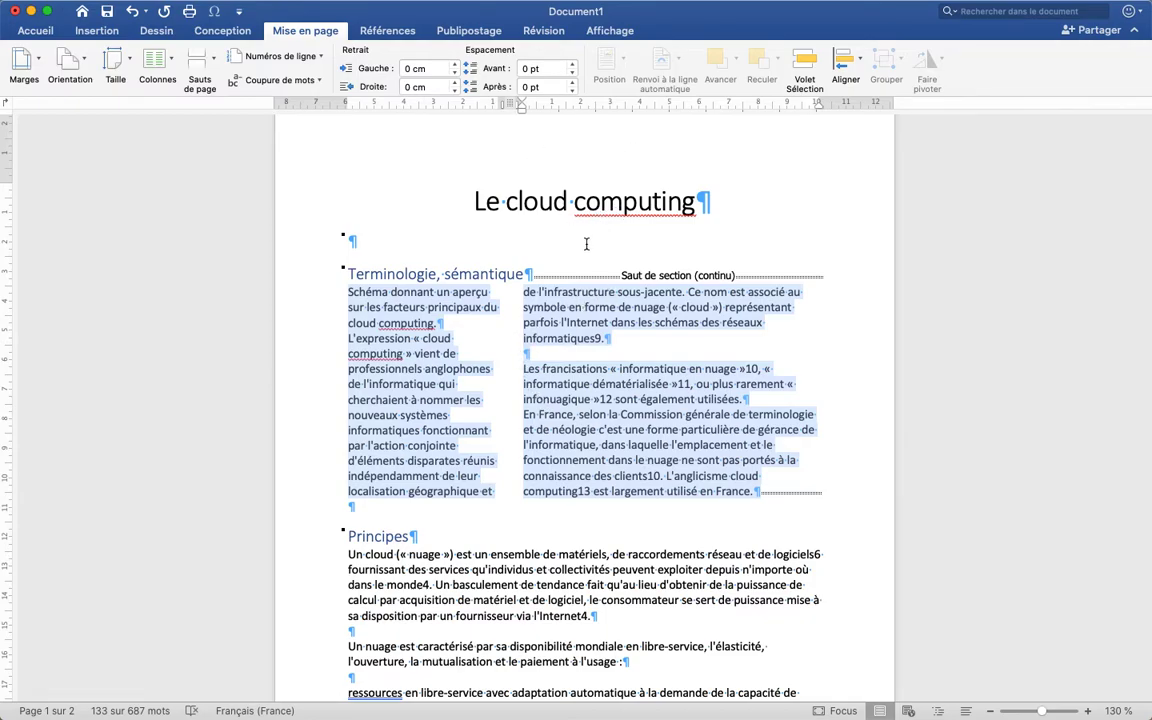
Select the body text under the heading "Principes", through "manette de jeu...)", and open the custom column settings for it
scroll(532, 340, down, 5)
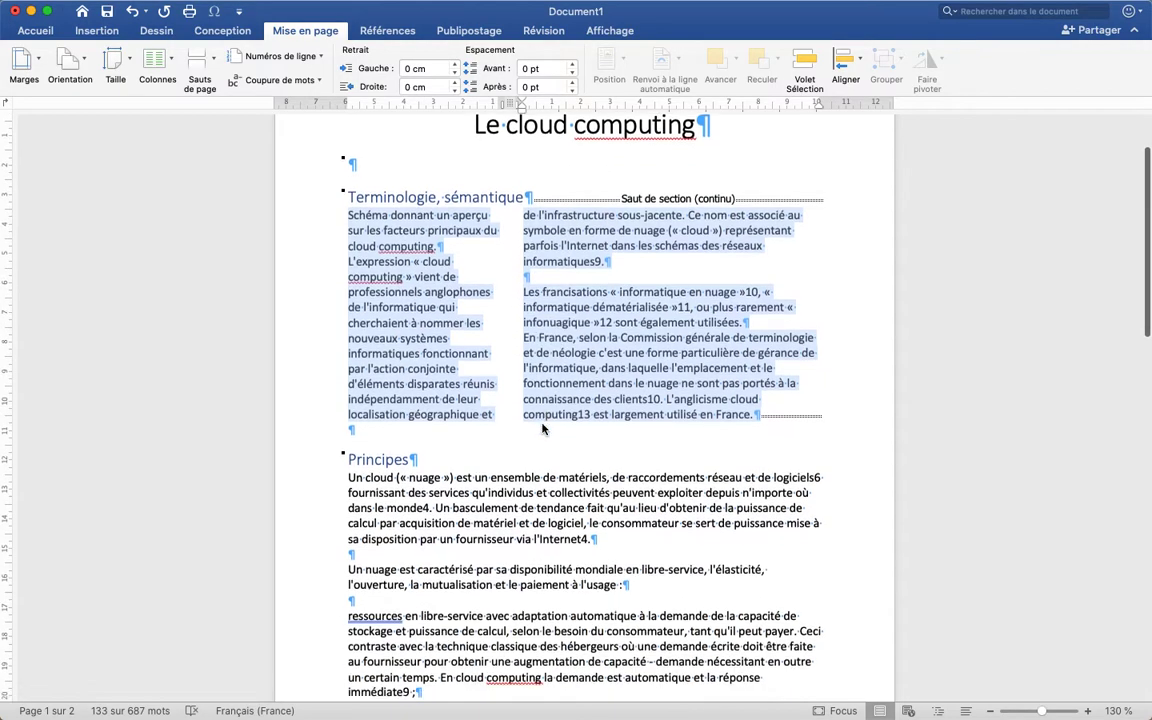
scroll(588, 373, up, 2)
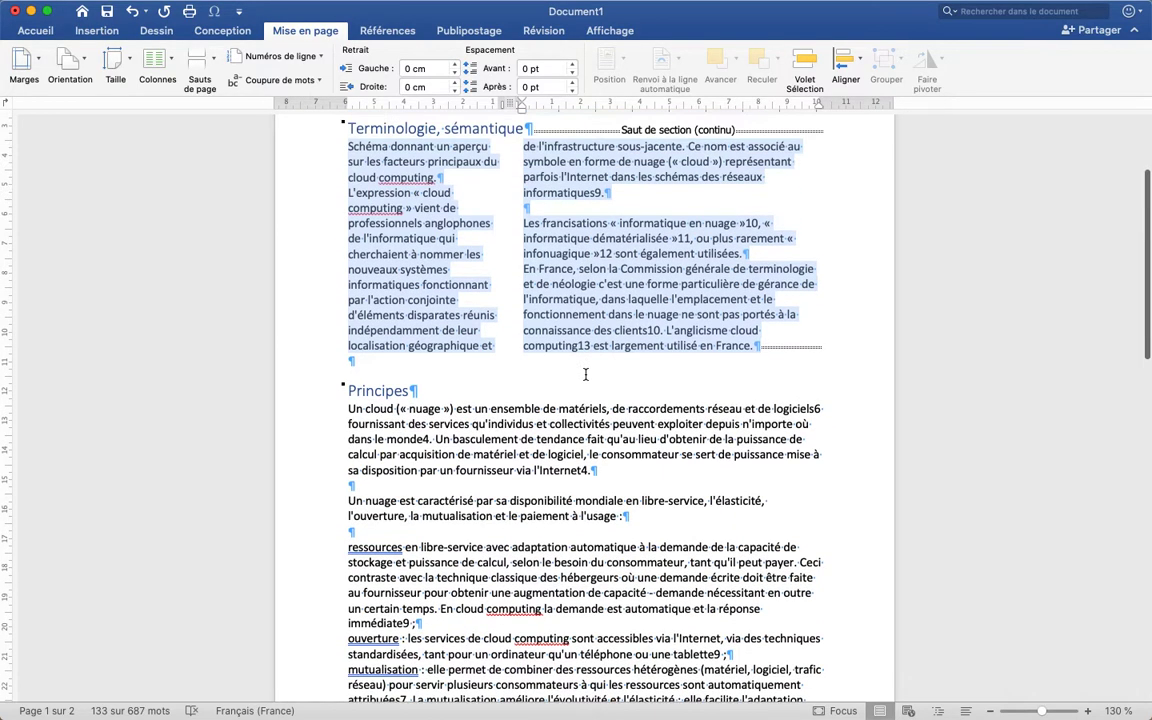
drag(348, 402, 565, 494)
scroll(499, 504, down, 5)
scroll(496, 473, down, 8)
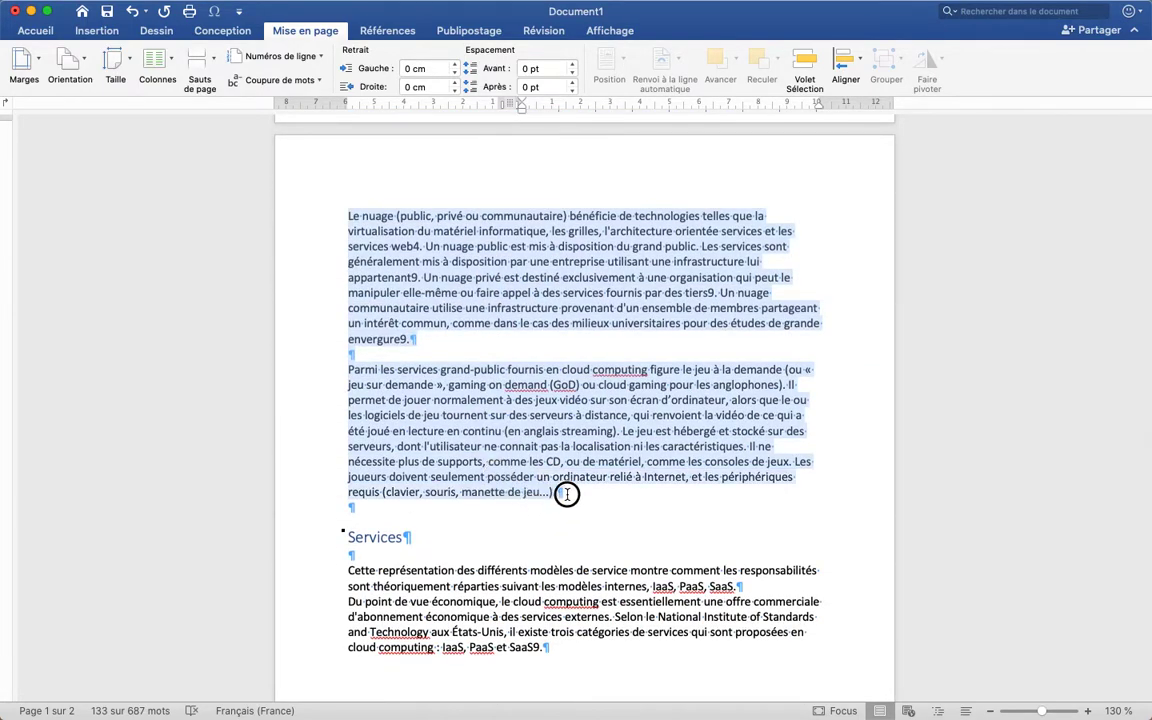
scroll(237, 148, up, 10)
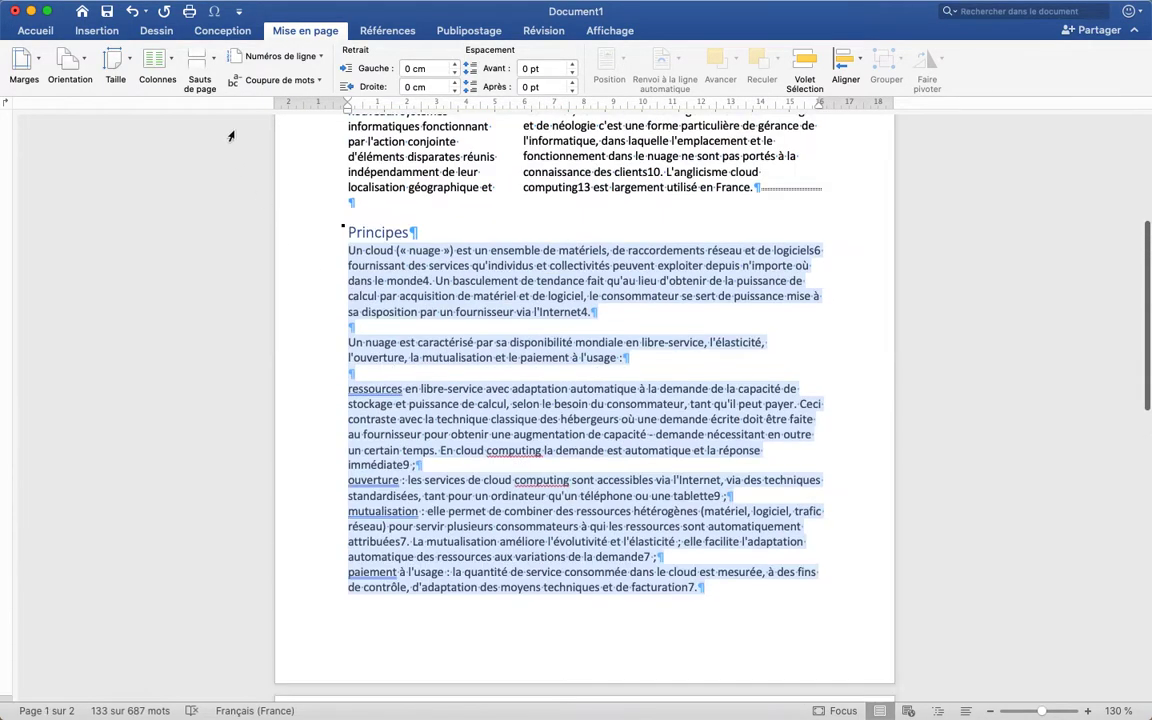
click(155, 58)
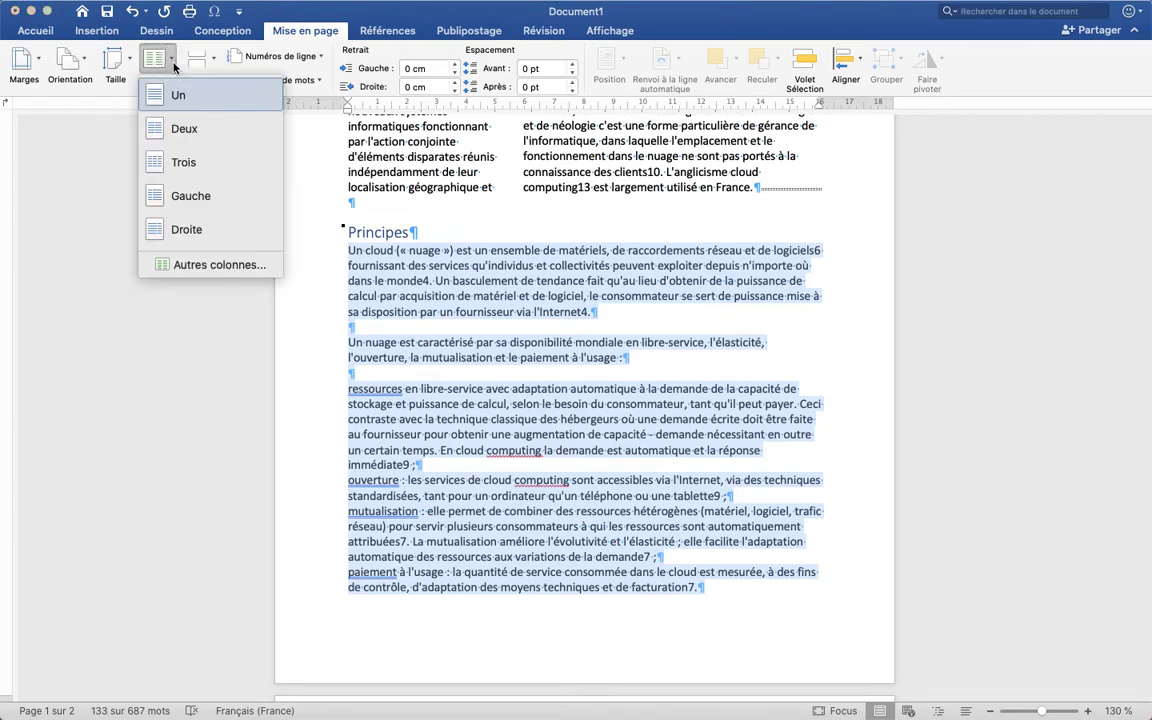
click(189, 263)
Apply three equal columns with a separator line and 1 cm spacing to the selected text only
click(577, 158)
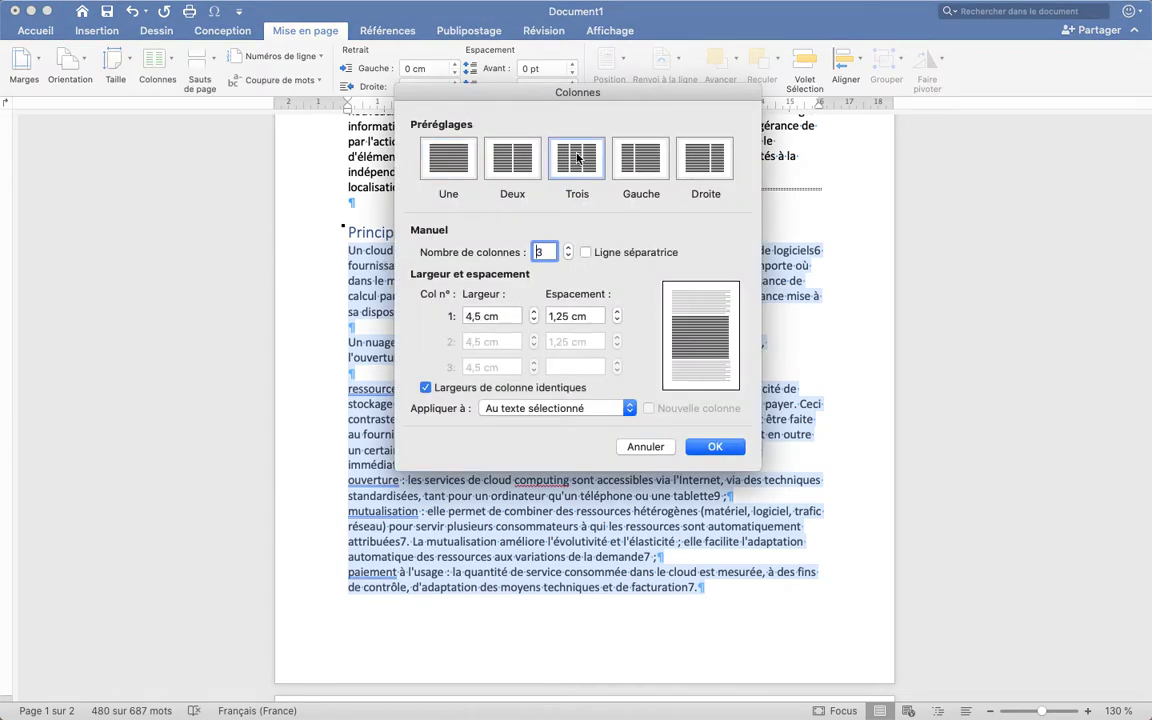
click(586, 252)
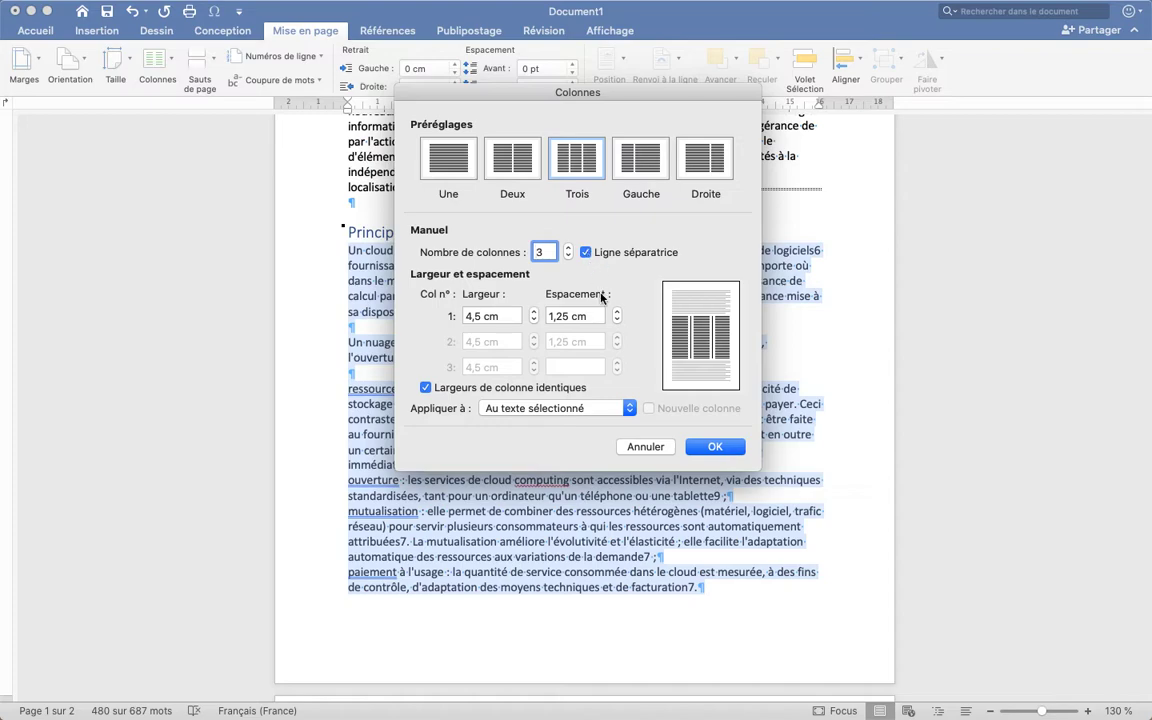
click(617, 320)
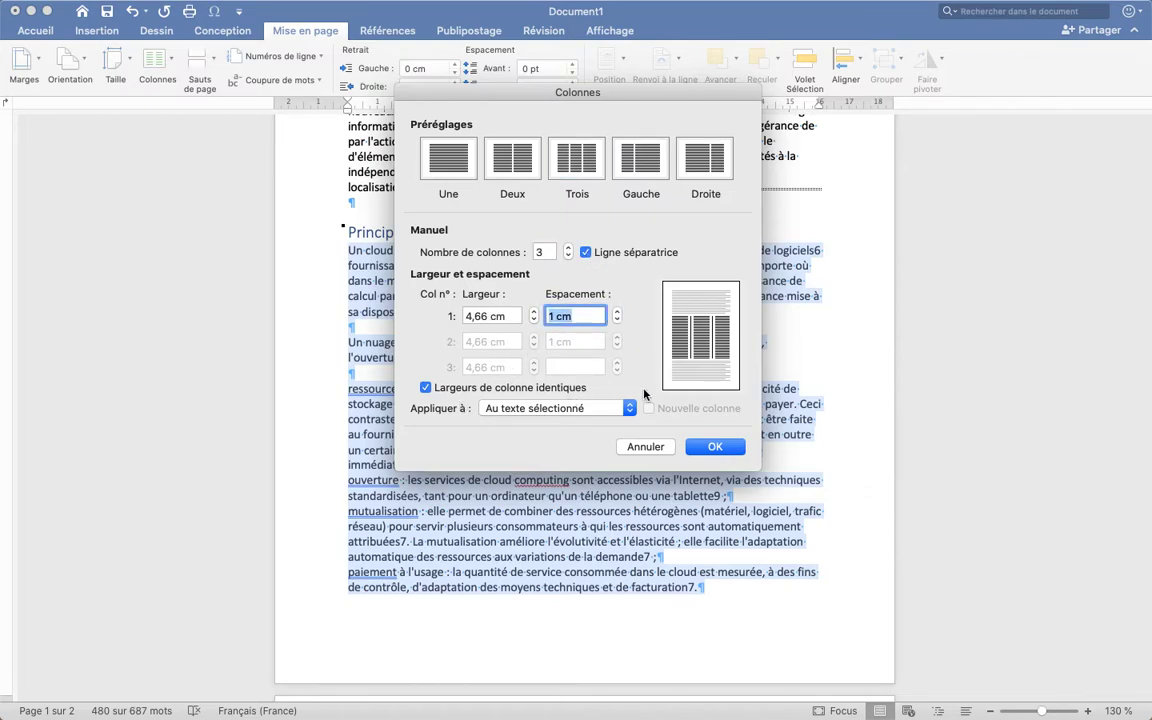
click(716, 448)
Examine the three-column "Principes" text across both pages and look through the available page and section breaks
scroll(717, 452, down, 1)
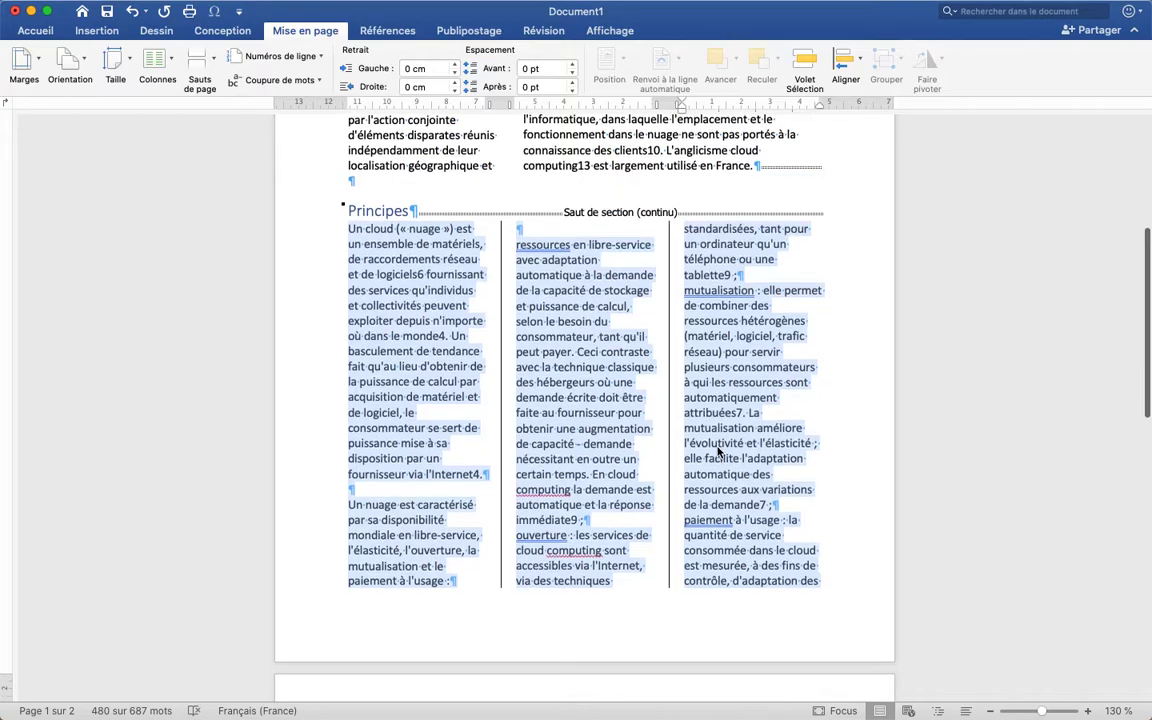
scroll(553, 302, down, 12)
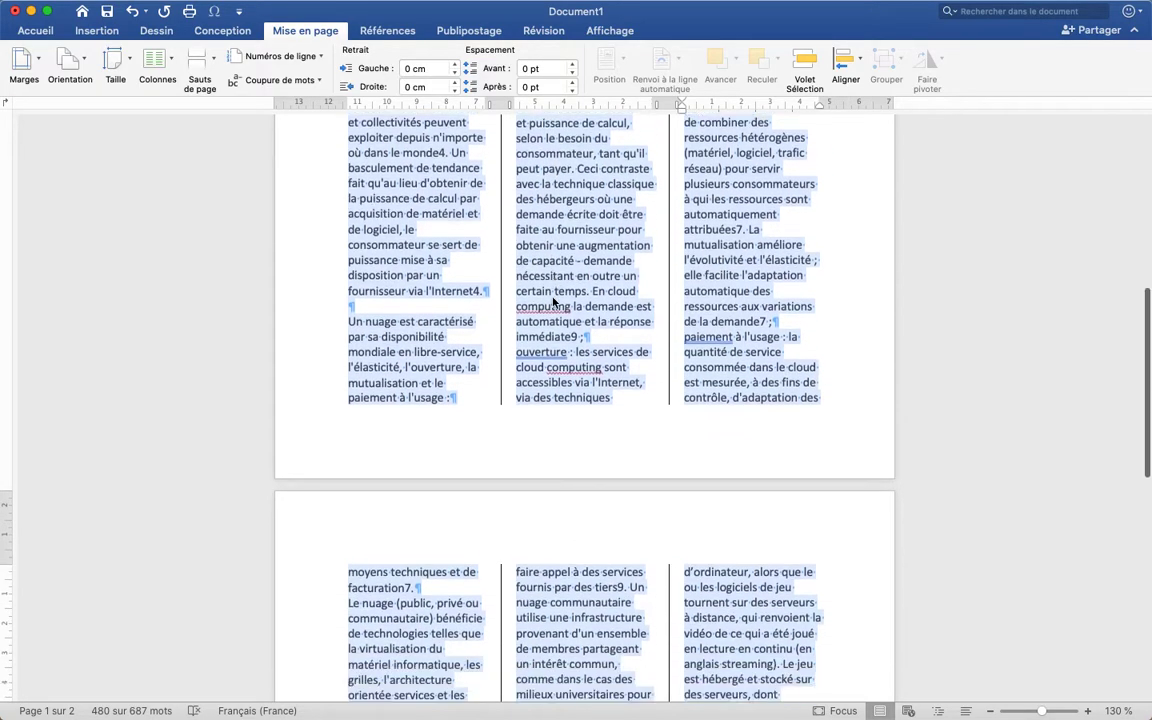
scroll(553, 302, up, 12)
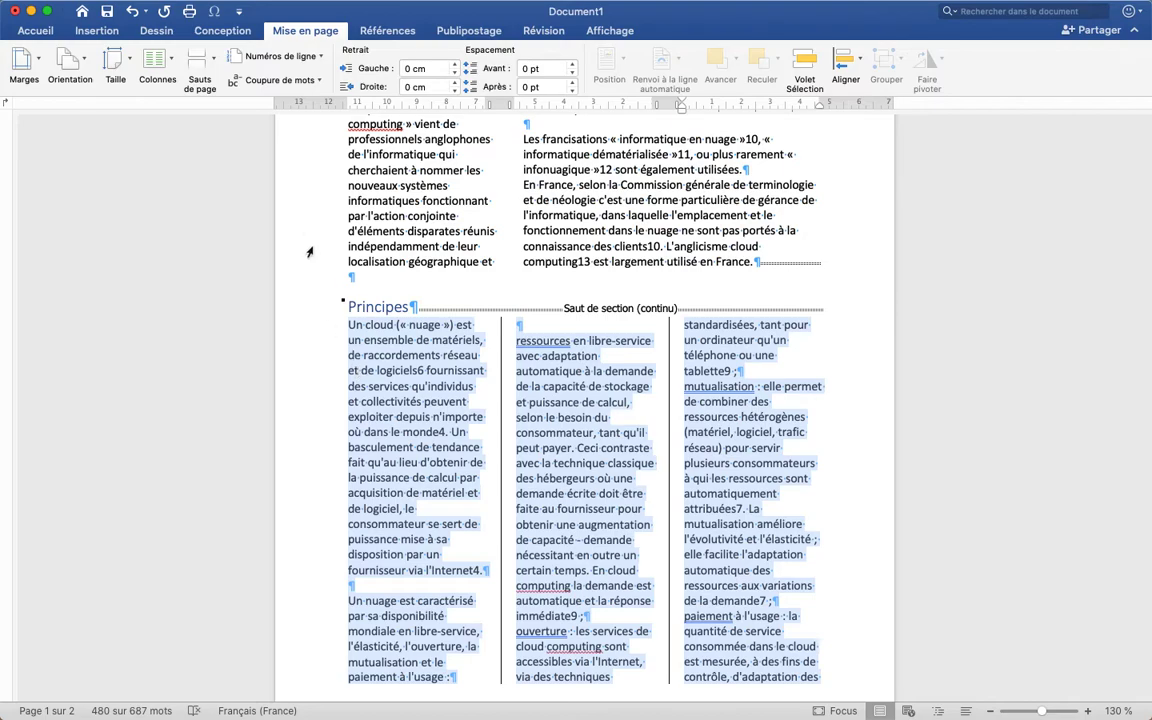
click(213, 64)
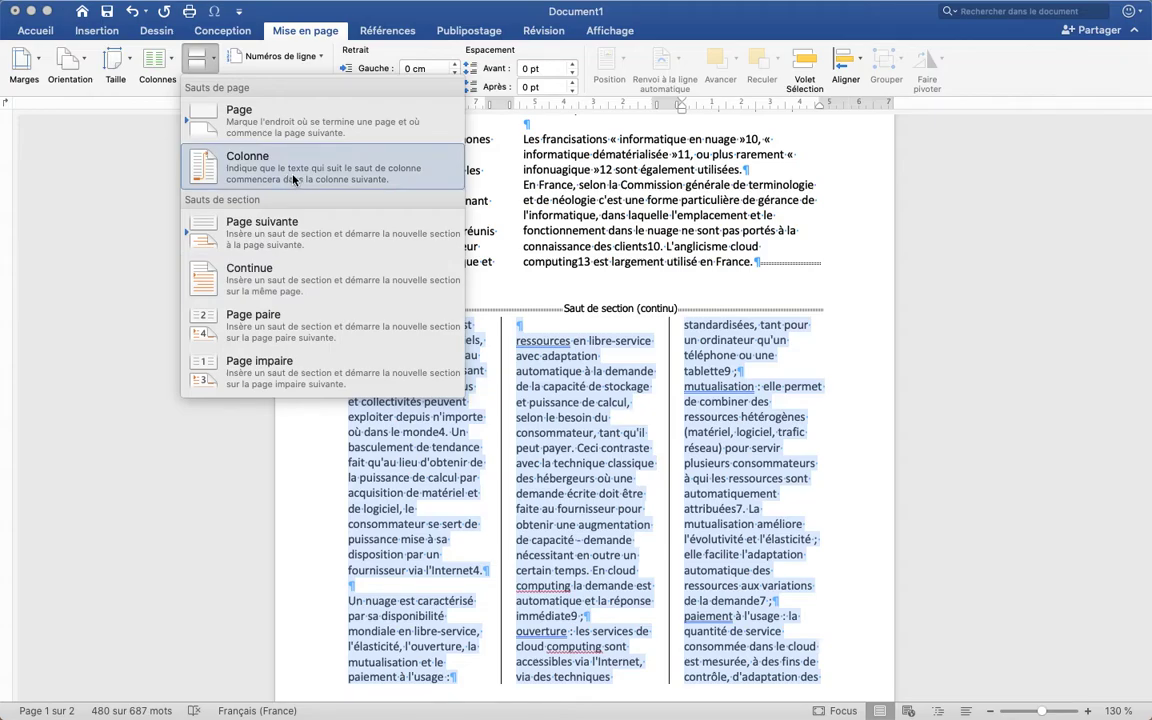
click(618, 236)
scroll(536, 354, down, 15)
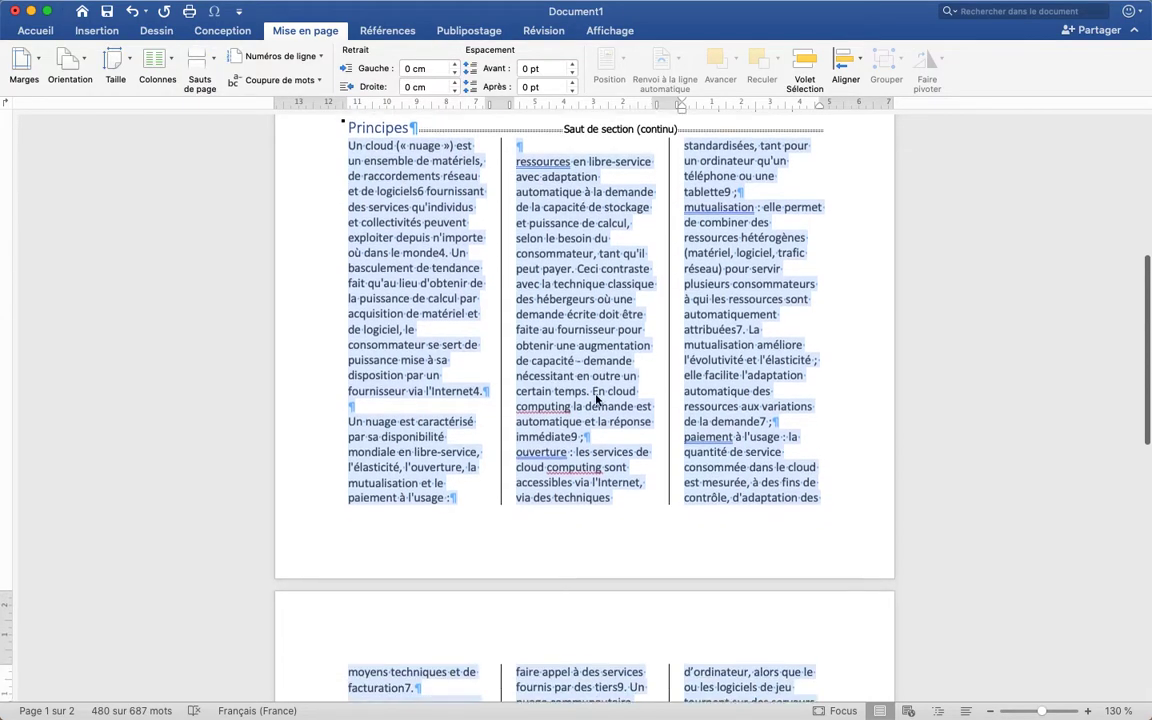
scroll(596, 395, up, 1)
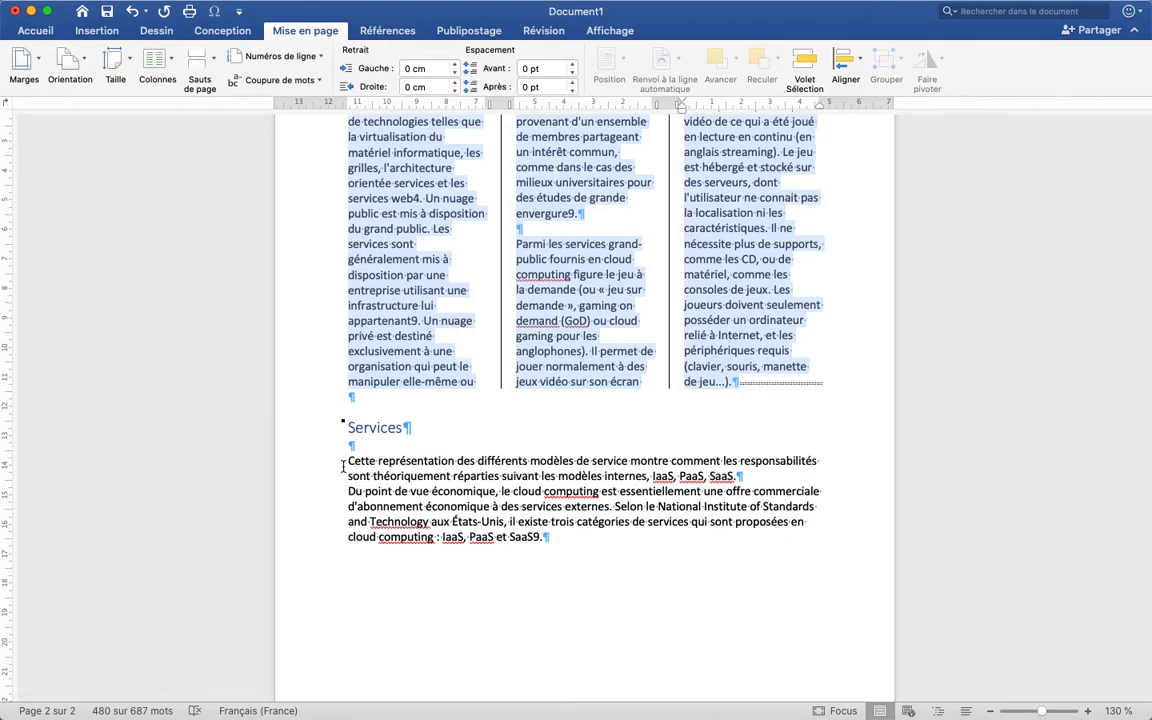
scroll(450, 467, up, 15)
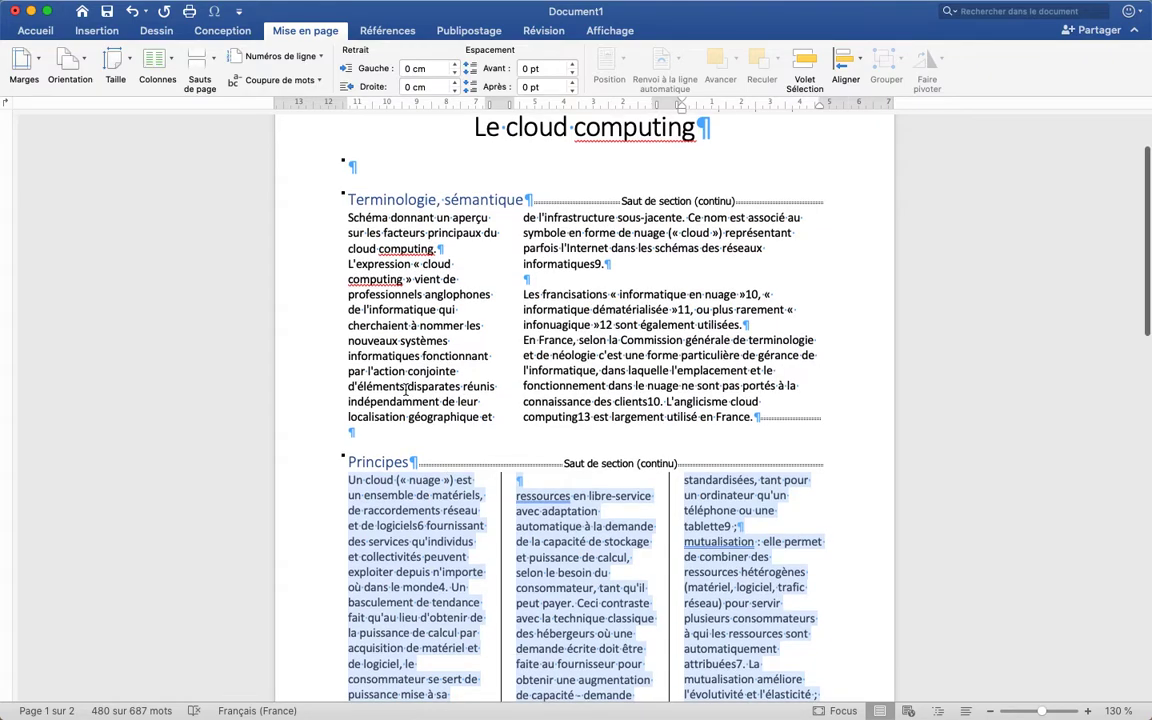
Add a period before "leur" in "indépendamment de leur", capitalize the word as "Leur" and place the cursor just before it
click(459, 401)
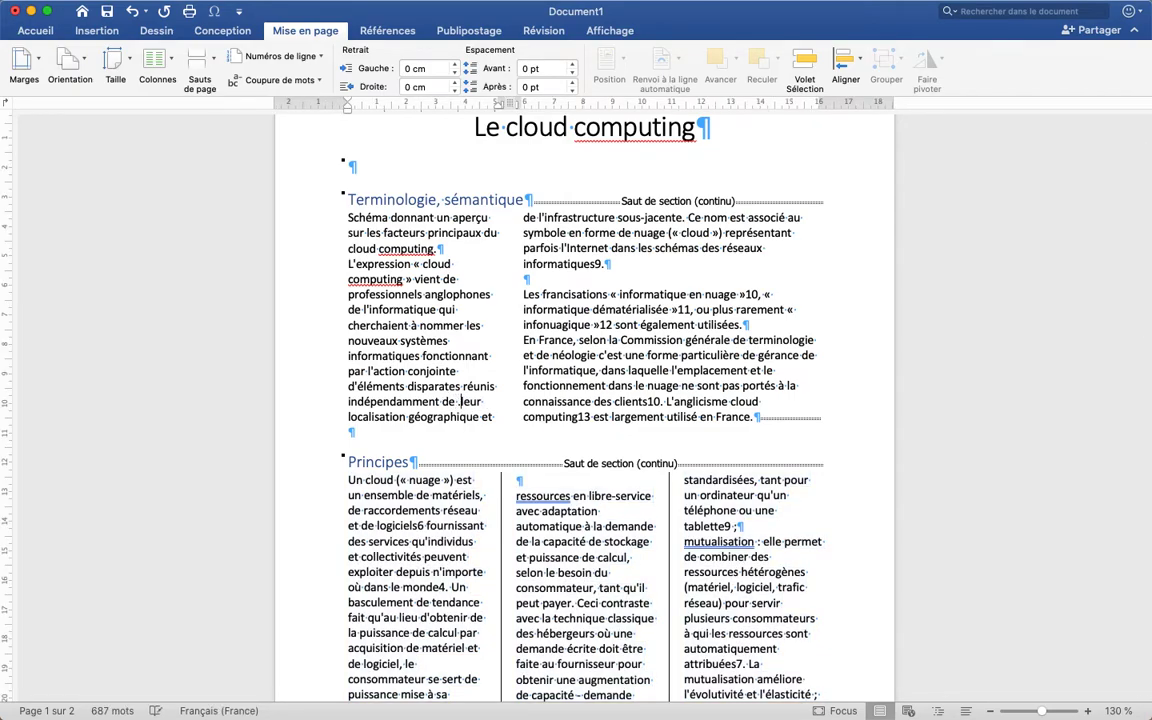
text(.)
key(shift+Right)
text(L)
click(460, 402)
Look over the break types again and review the column layout from "Terminologie, sémantique" to "Services"
click(213, 66)
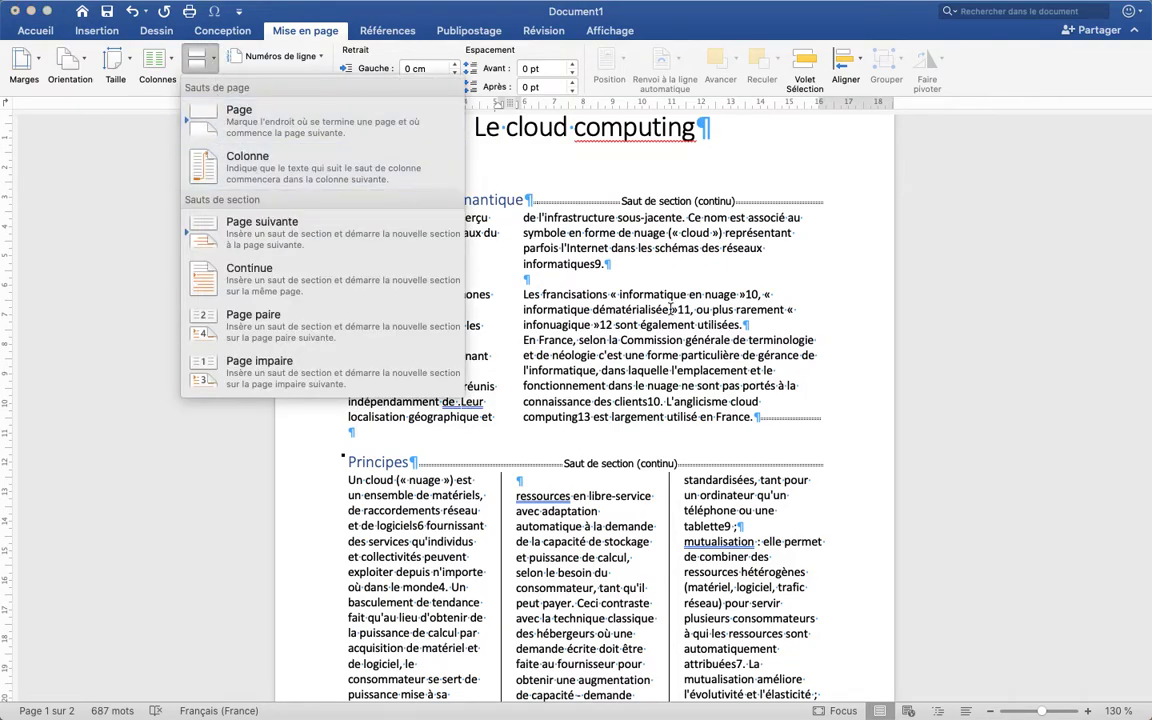
click(605, 290)
scroll(636, 413, down, 5)
scroll(636, 413, down, 3)
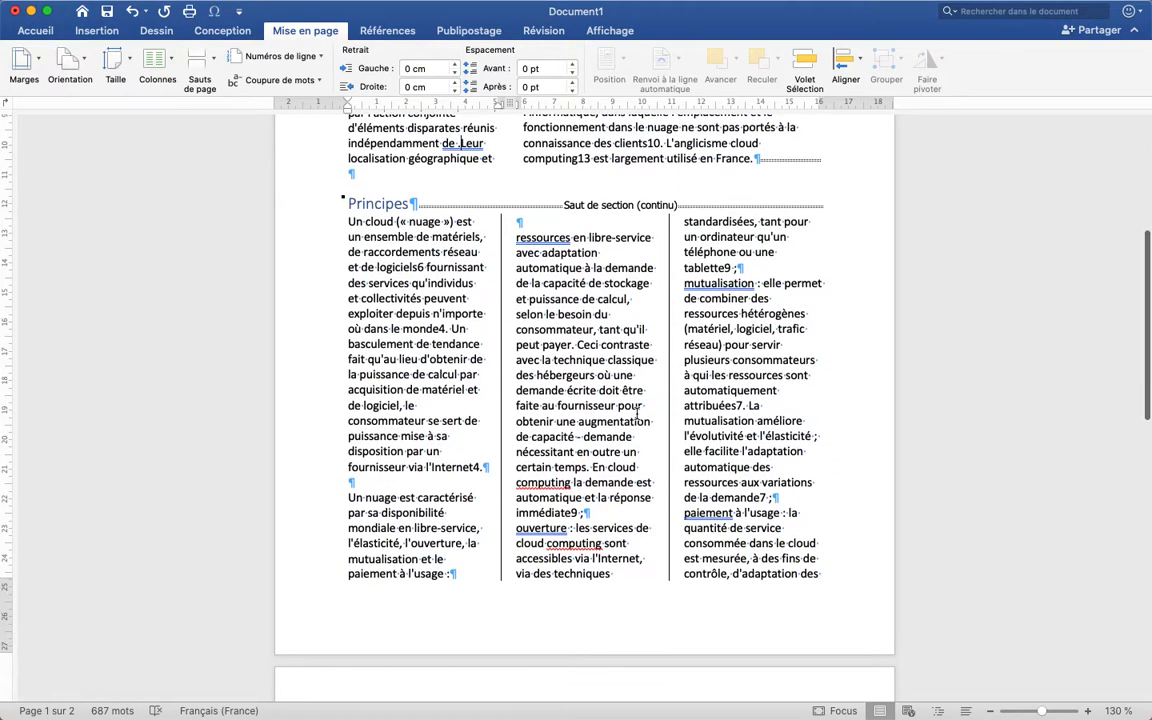
scroll(636, 413, down, 15)
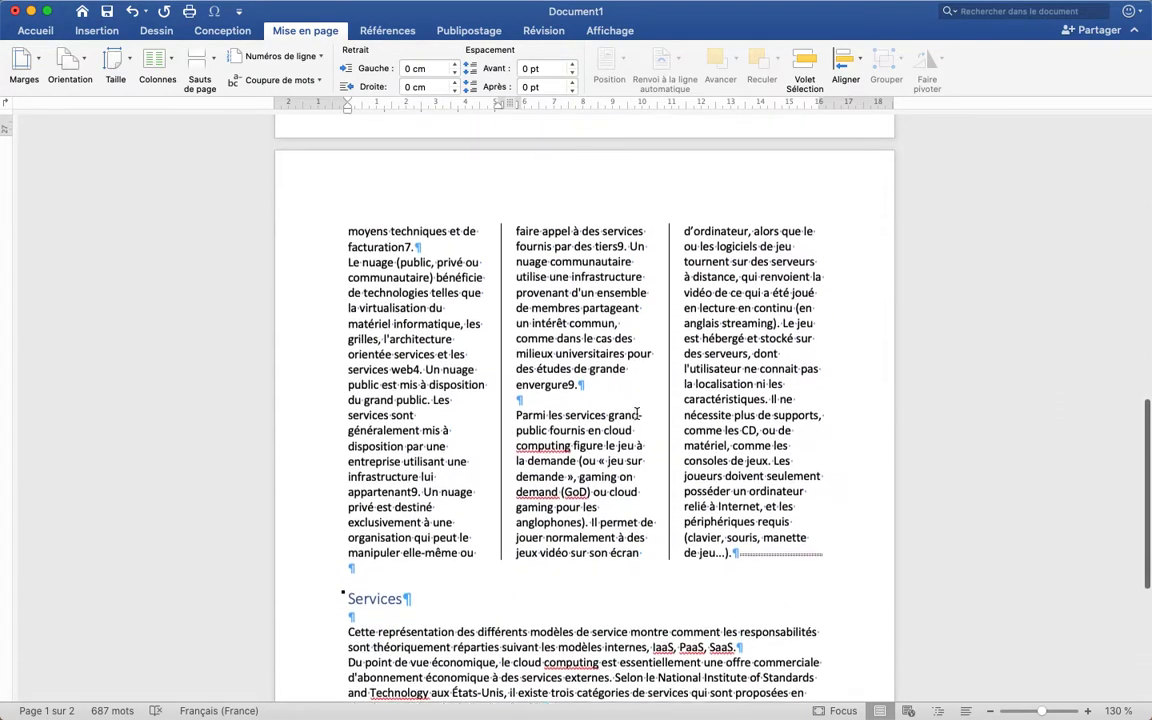
scroll(636, 413, up, 20)
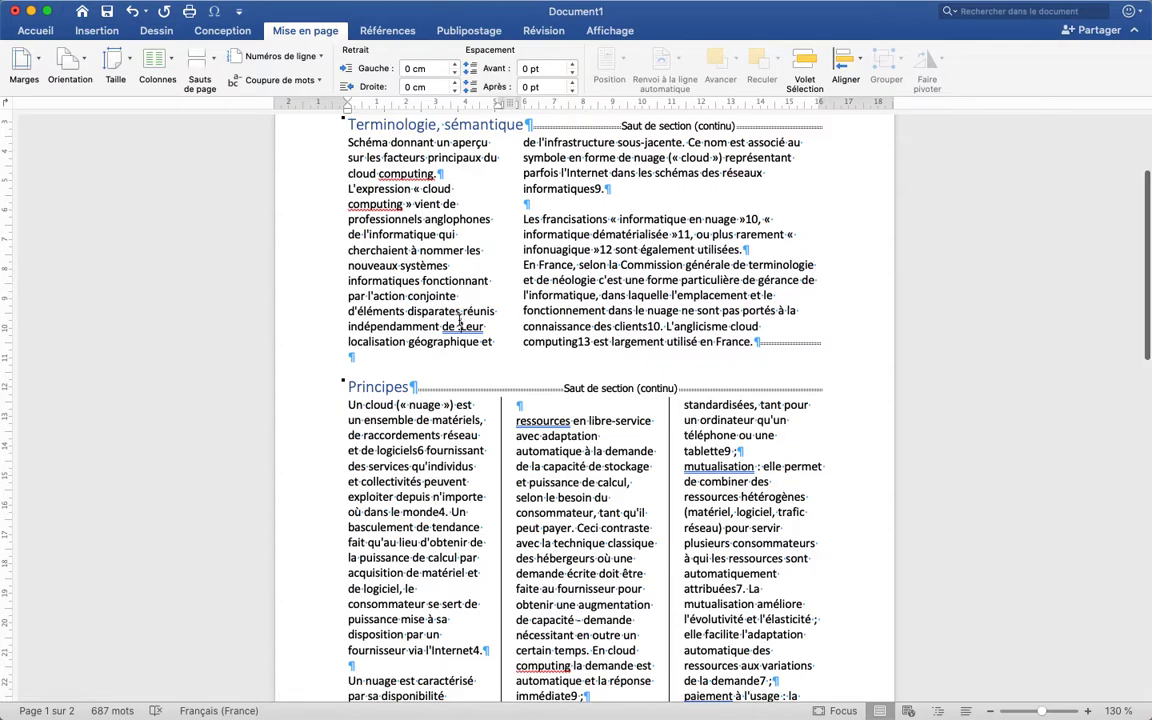
scroll(499, 319, down, 2)
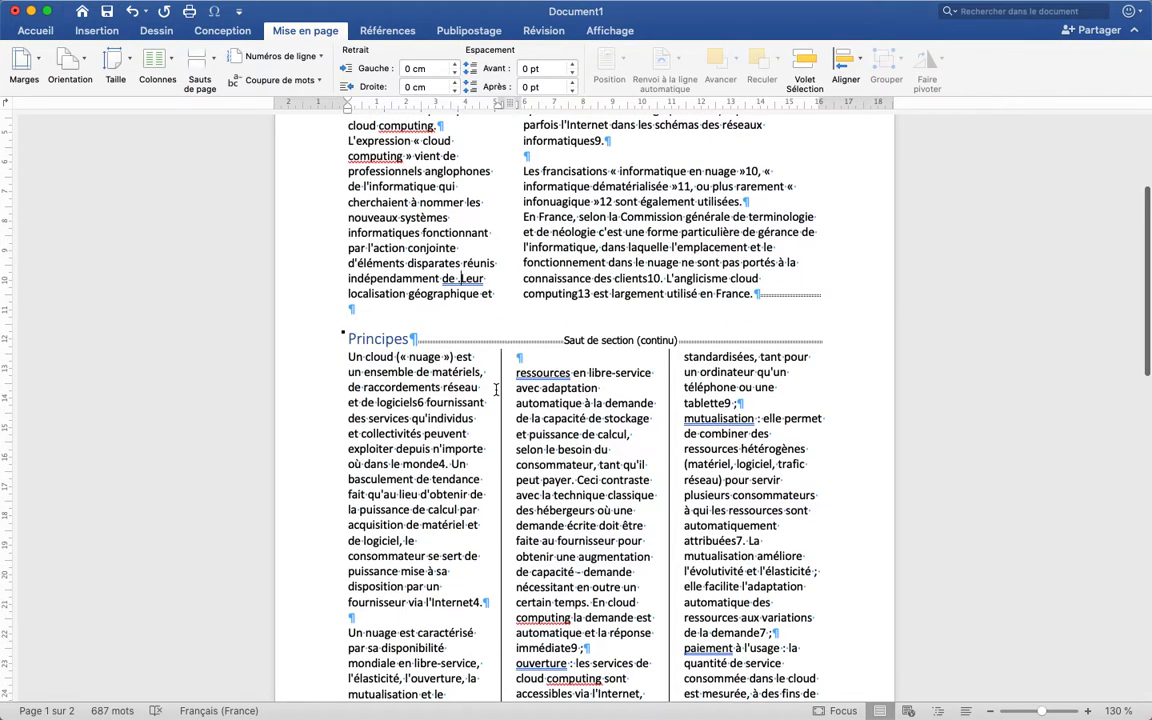
Insert a column break before "Leur localisation géographique" in the "Terminologie, sémantique" text
scroll(497, 388, up, 2)
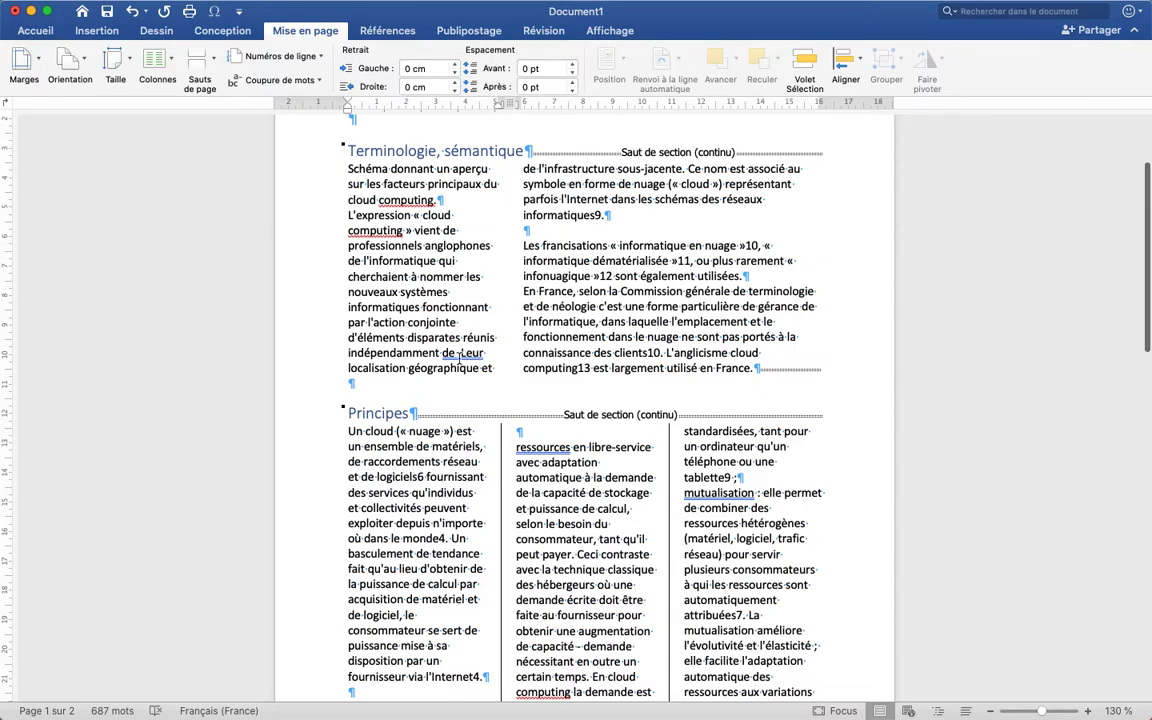
click(193, 62)
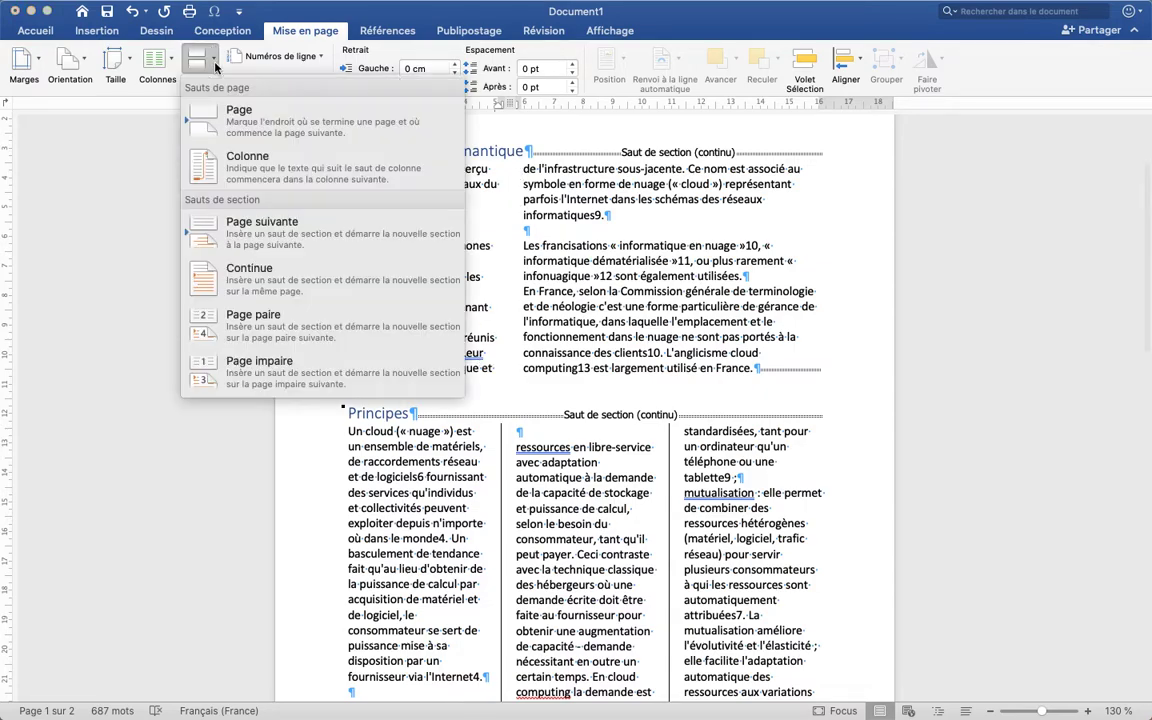
click(253, 165)
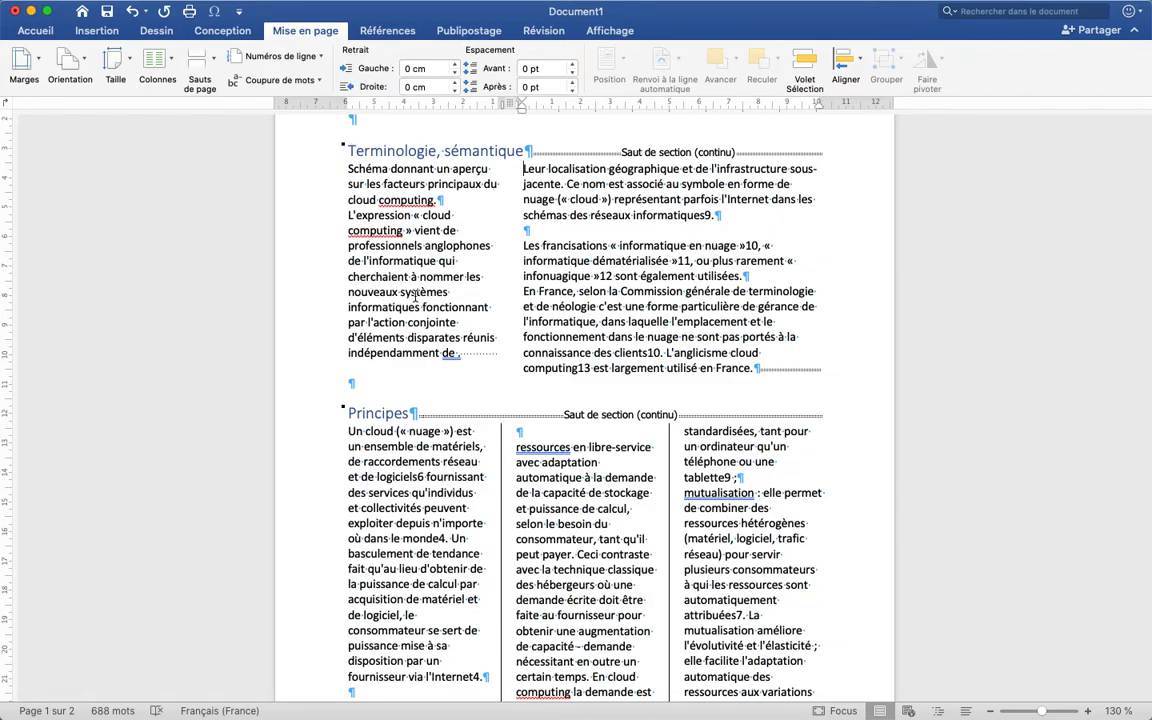
Try a column break before "Il permet de jouer" in the "Principes" text on page 2, check the layout and undo it
scroll(547, 352, down, 15)
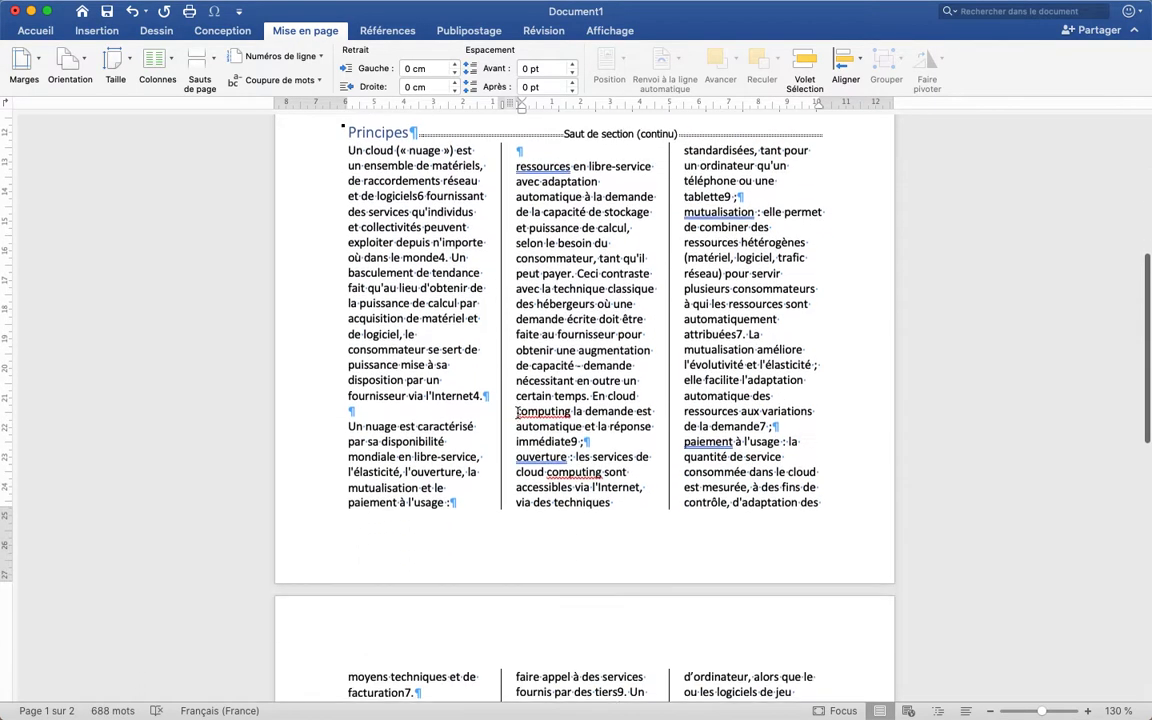
scroll(518, 413, up, 3)
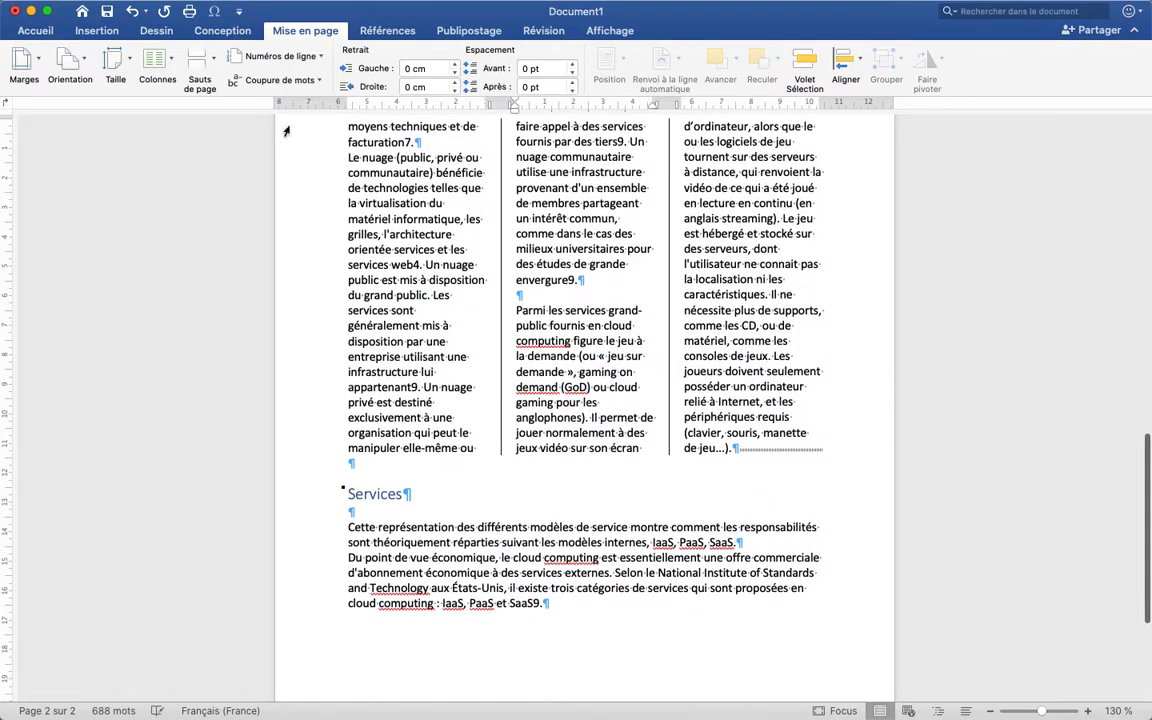
click(199, 60)
click(228, 160)
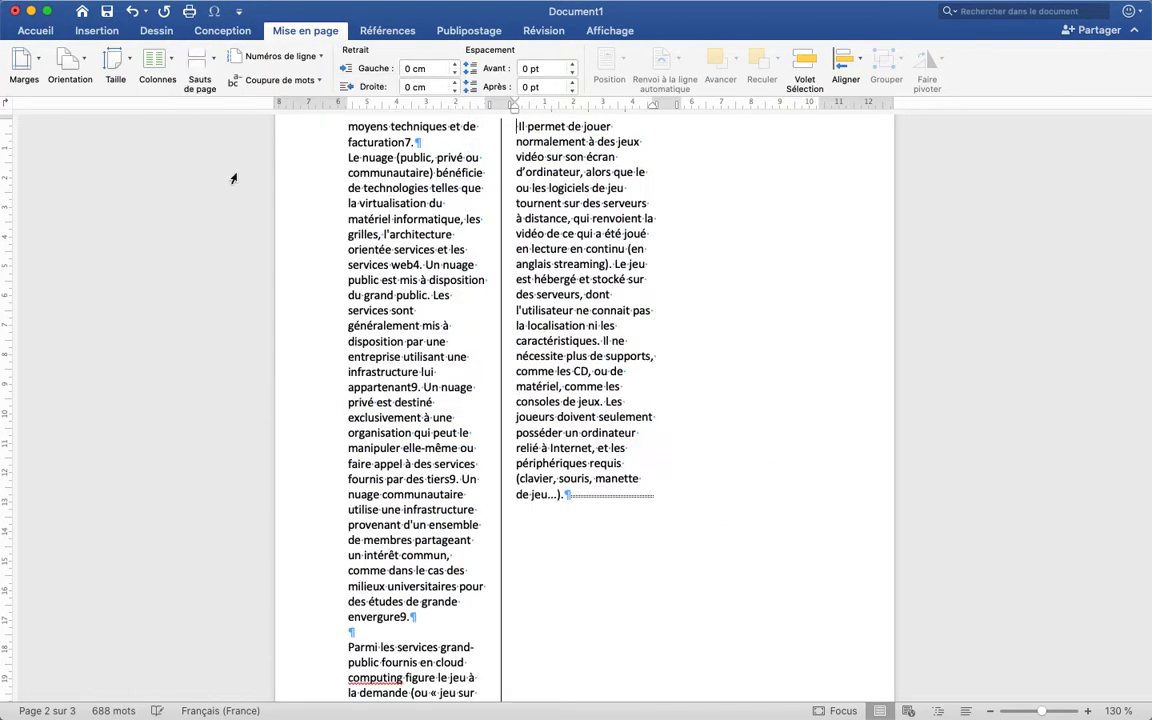
scroll(610, 443, up, 2)
scroll(610, 443, down, 9)
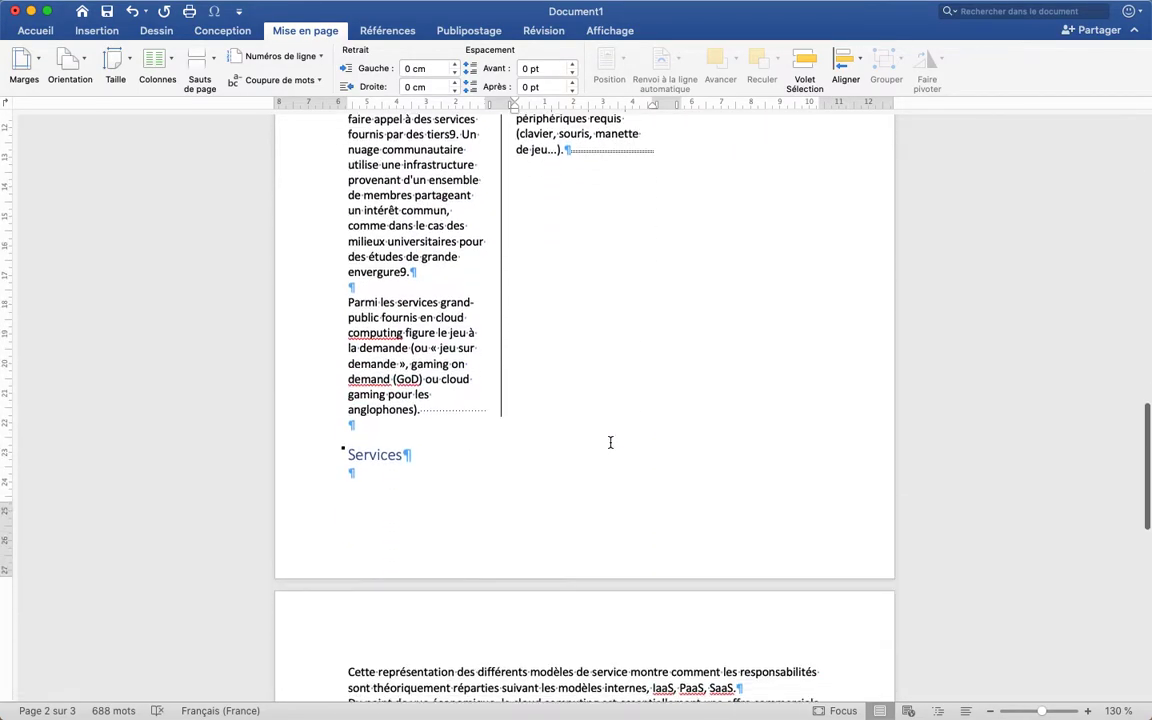
scroll(610, 443, up, 13)
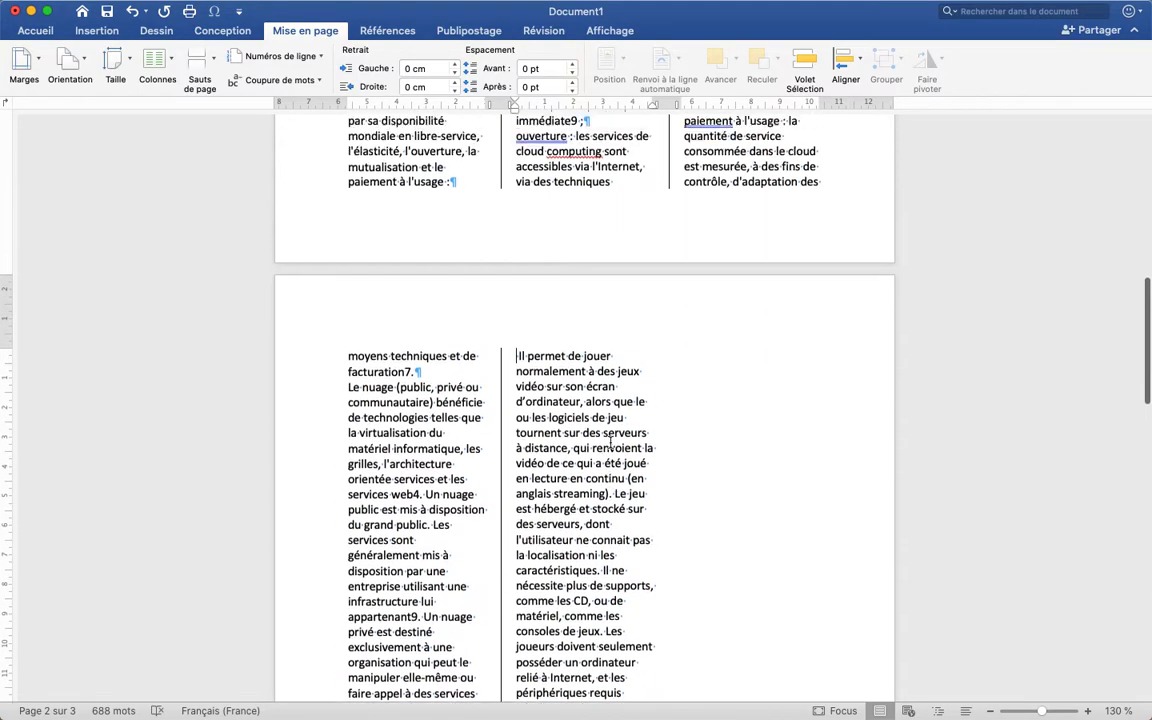
scroll(610, 443, down, 9)
key(super+z)
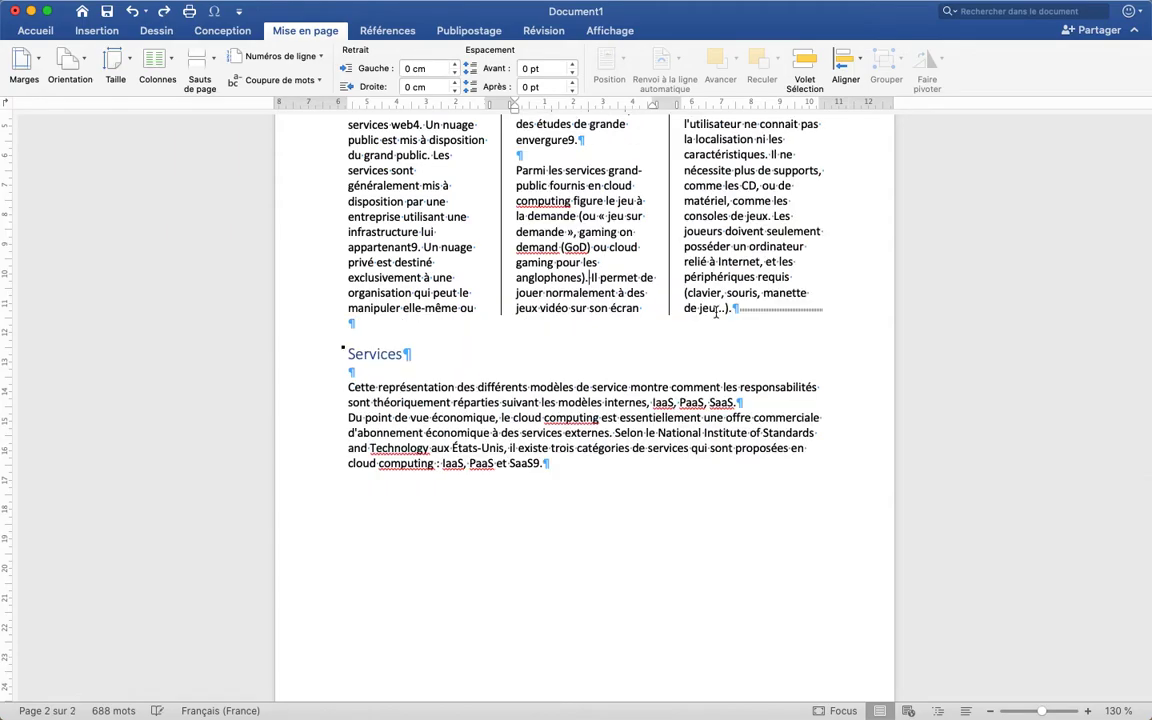
Insert a column break before "Parmi les services grand-public" on page 2 and check the resulting column layout
scroll(716, 313, up, 3)
scroll(716, 313, up, 6)
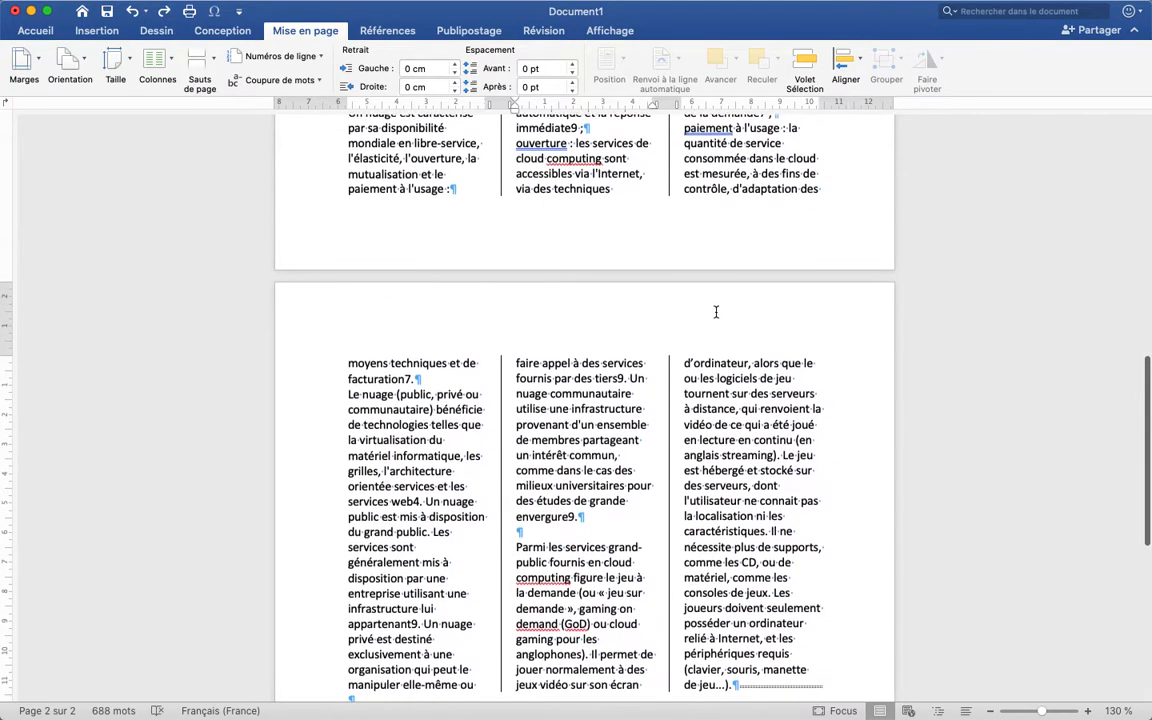
scroll(716, 313, down, 1)
scroll(716, 313, down, 1)
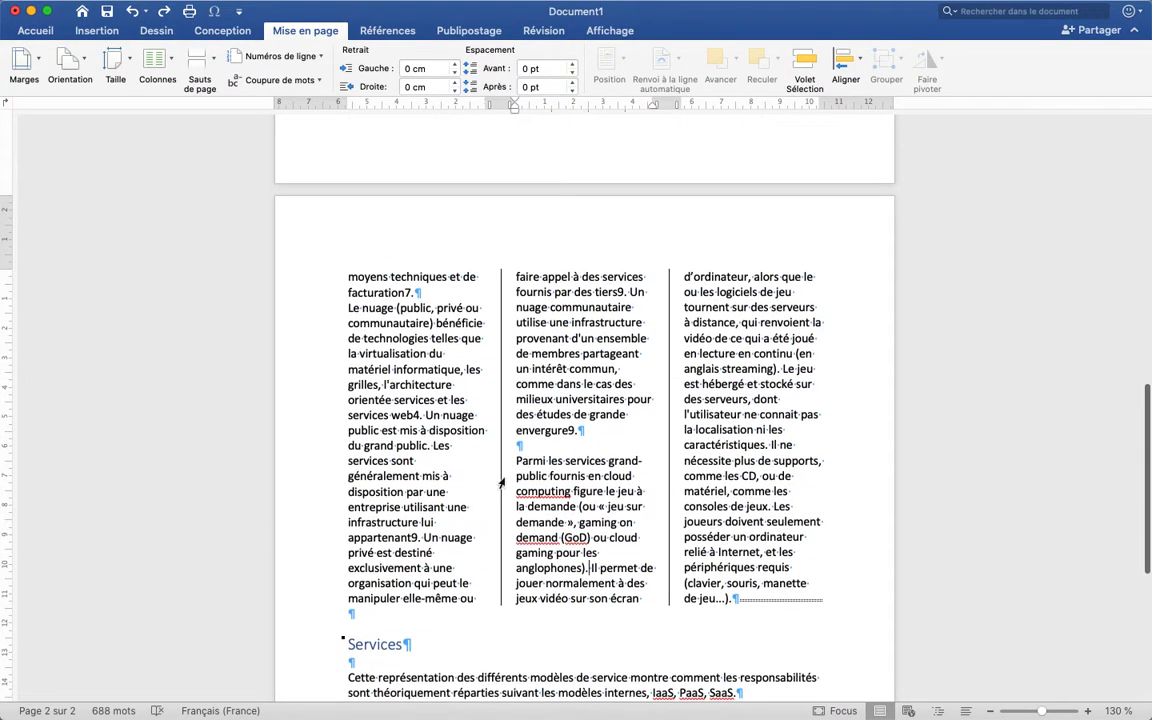
click(197, 60)
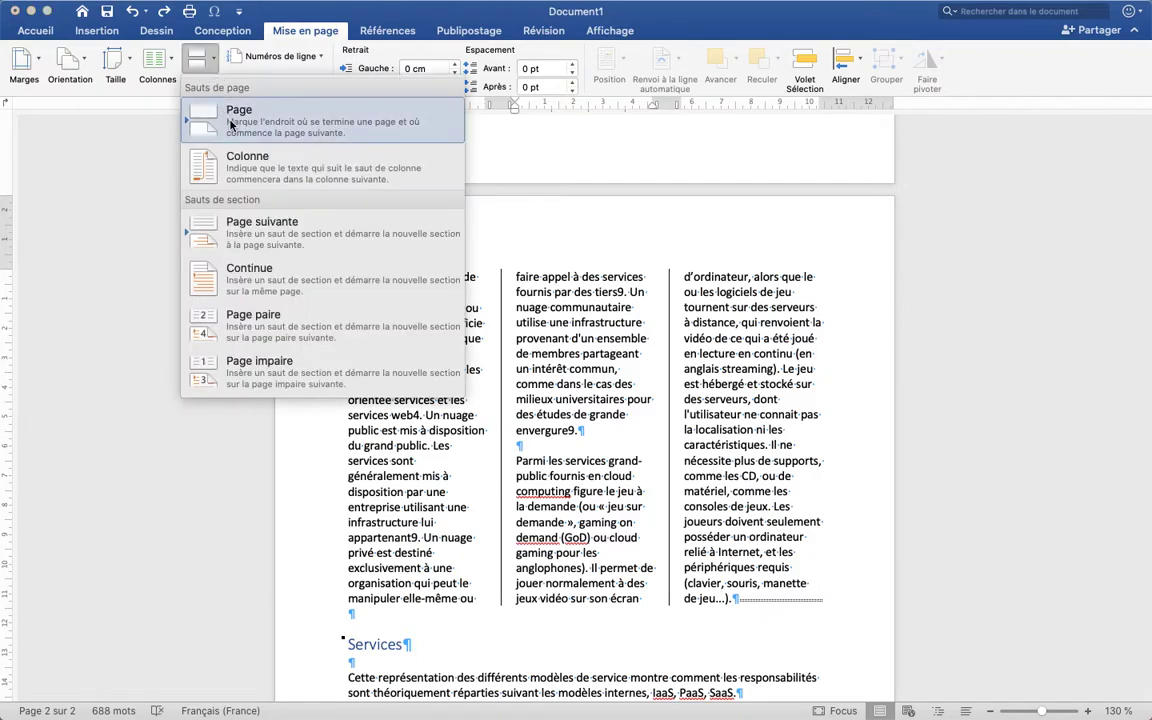
click(245, 163)
scroll(535, 393, up, 5)
scroll(536, 393, down, 6)
scroll(535, 392, up, 10)
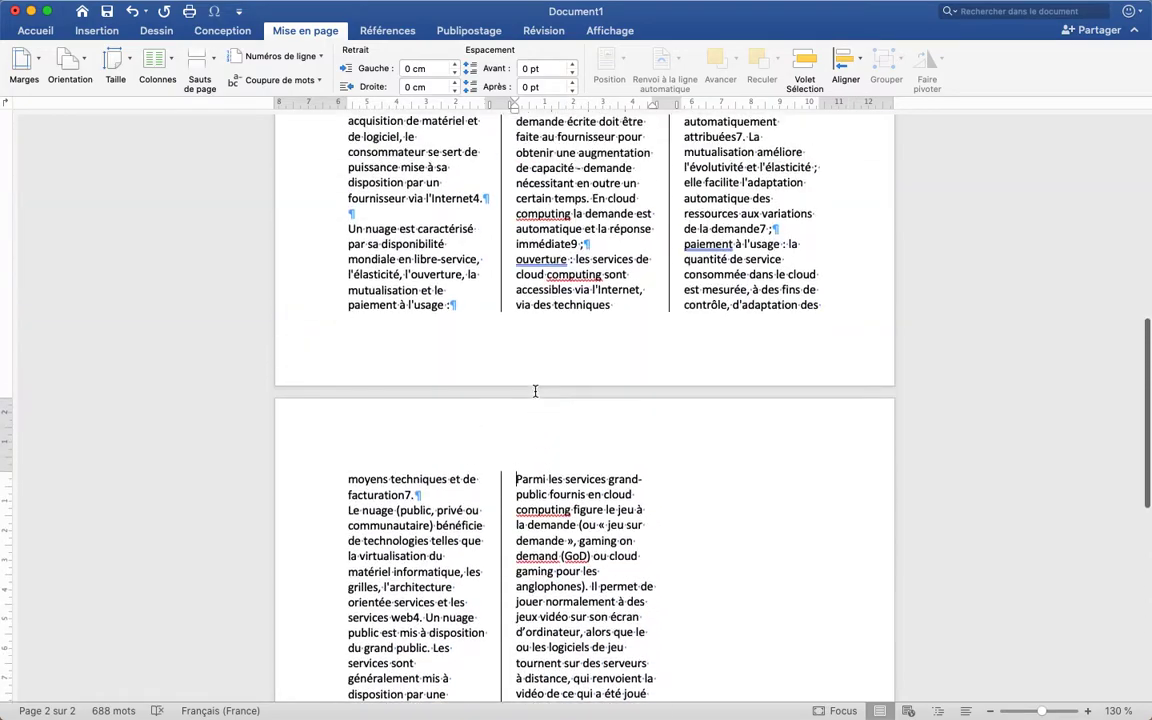
scroll(535, 393, up, 1)
scroll(557, 600, down, 6)
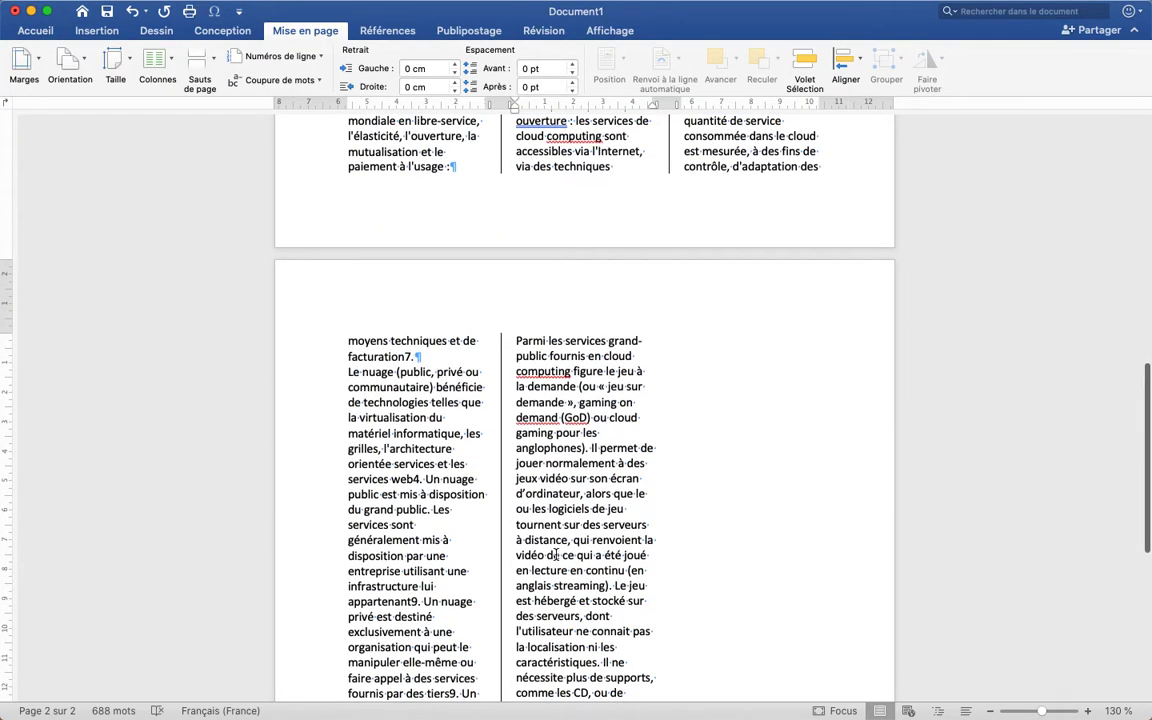
Undo the column break before "Parmi les services grand-public" and check the column layout on both pages
scroll(557, 555, down, 1)
key(super+z)
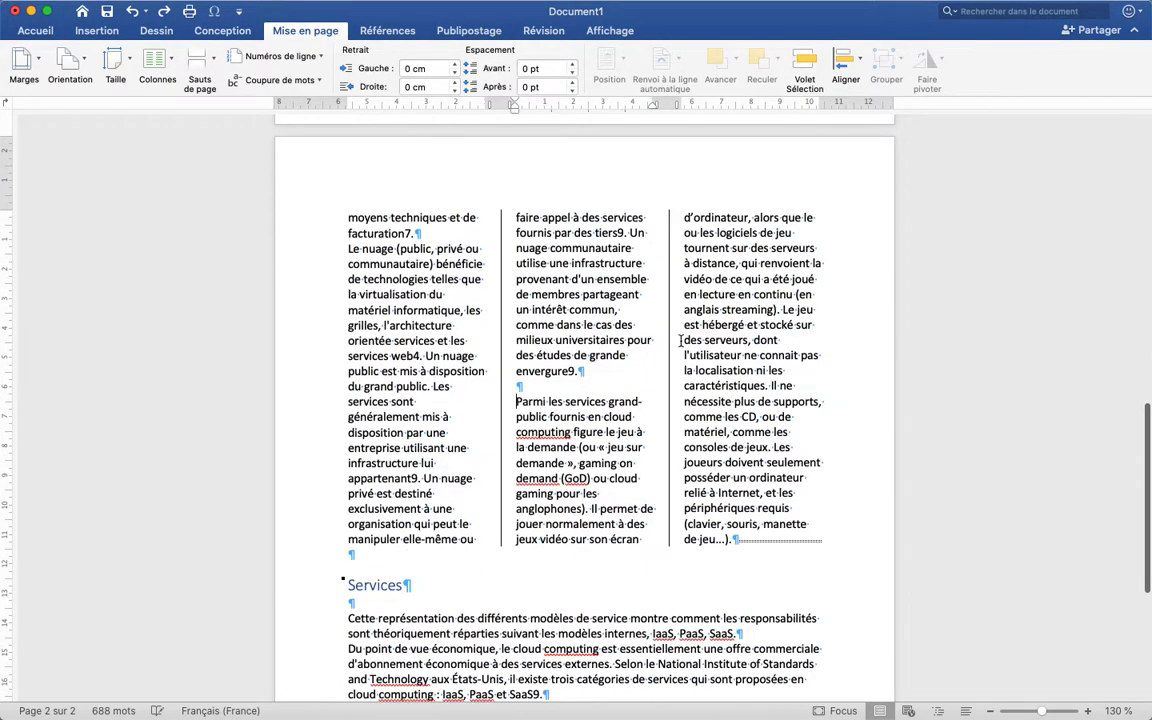
scroll(580, 380, up, 15)
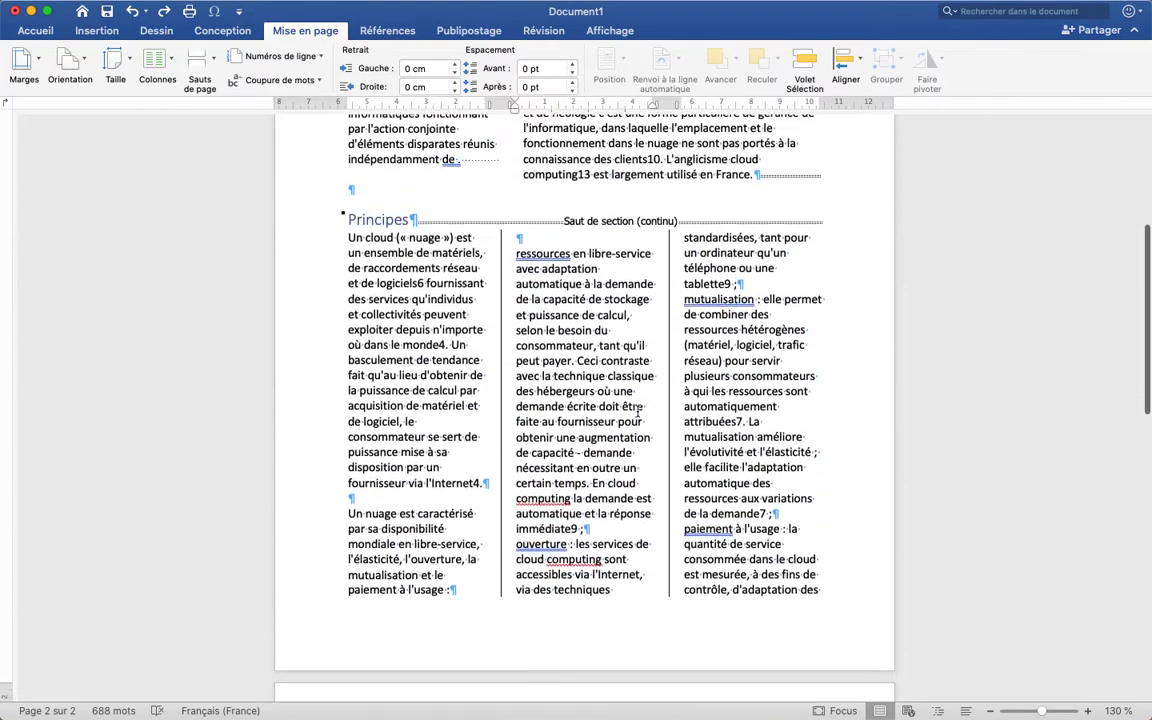
scroll(636, 410, down, 3)
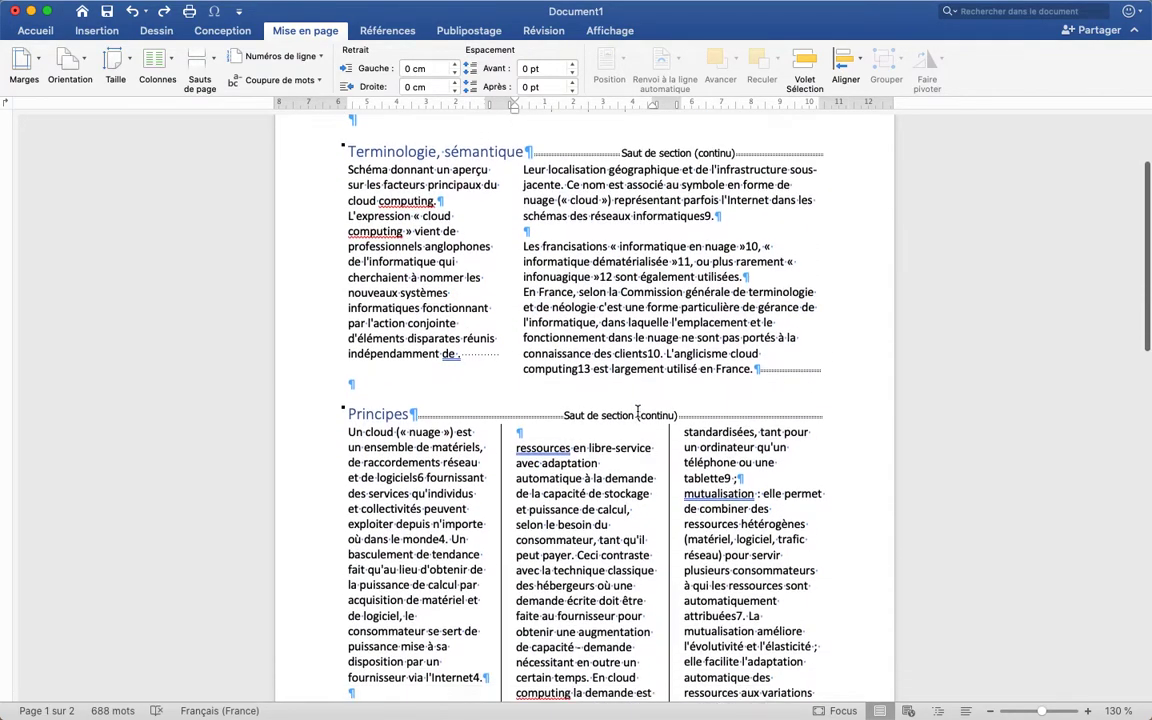
scroll(637, 411, up, 2)
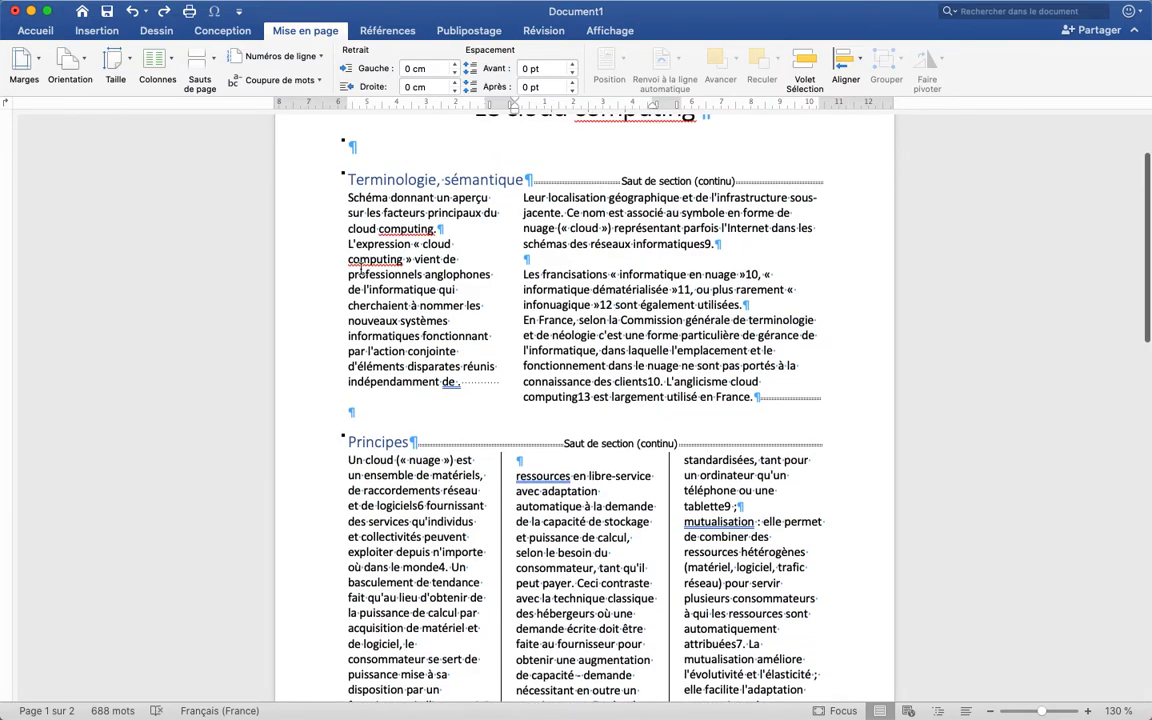
Set the "Terminologie, sémantique" heading and its two-column text back to a single column
drag(318, 202, 312, 391)
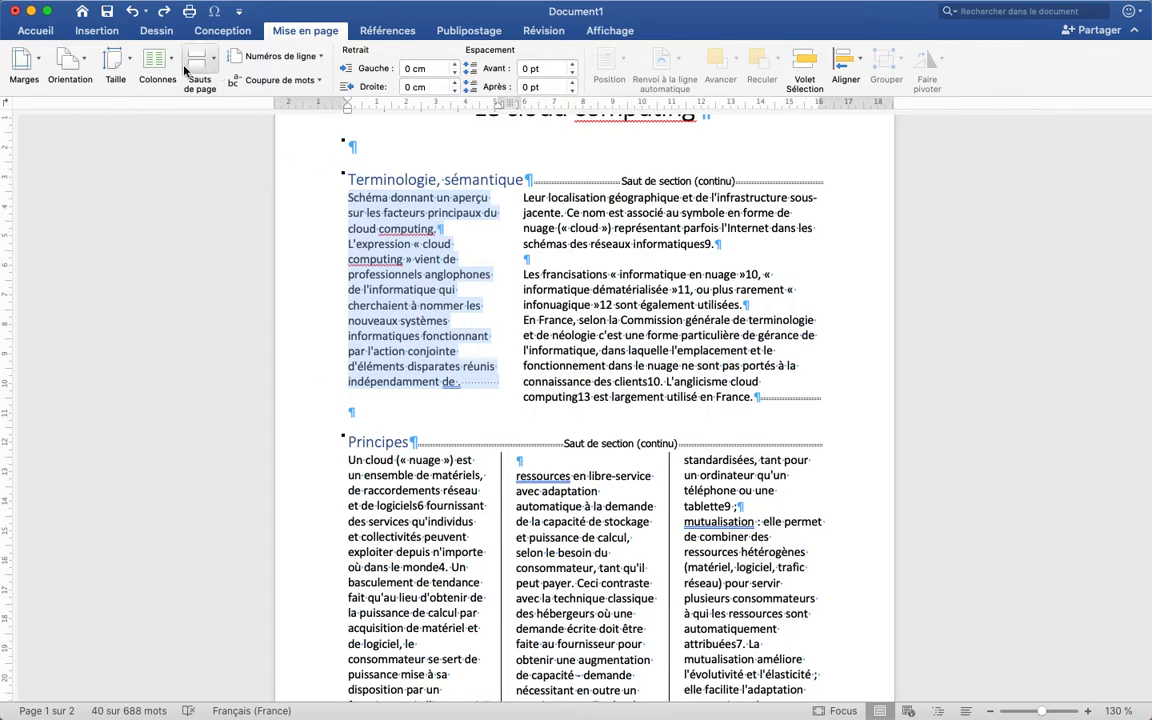
click(369, 202)
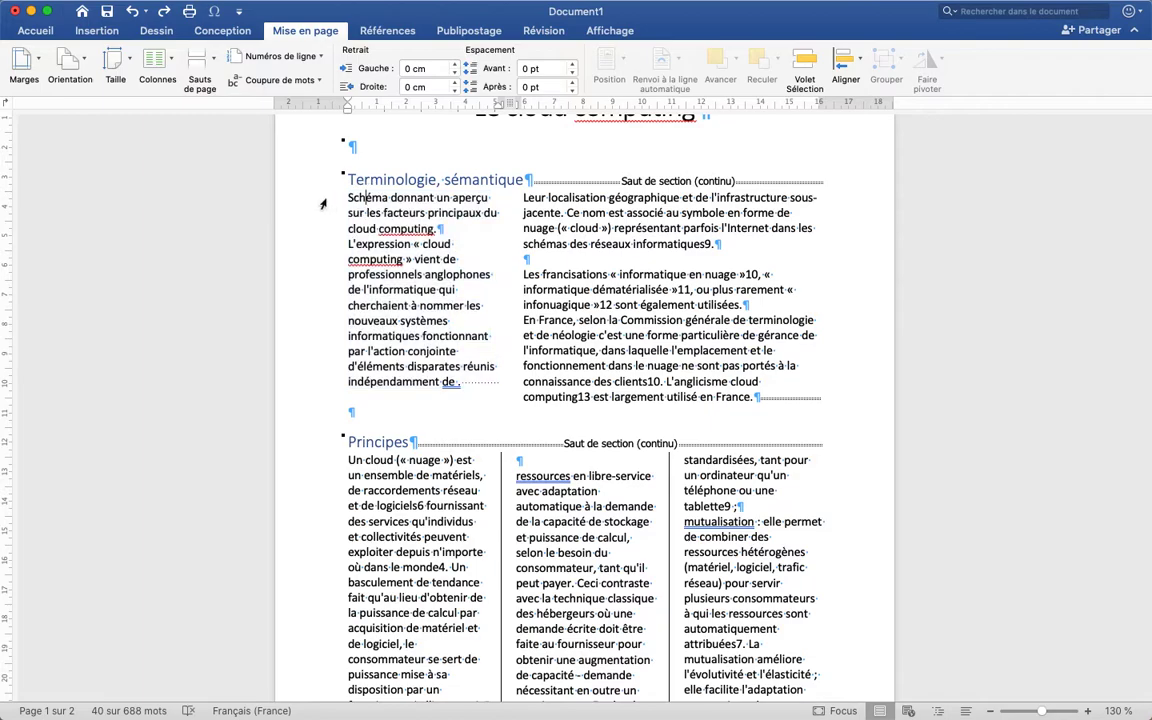
drag(312, 188, 762, 400)
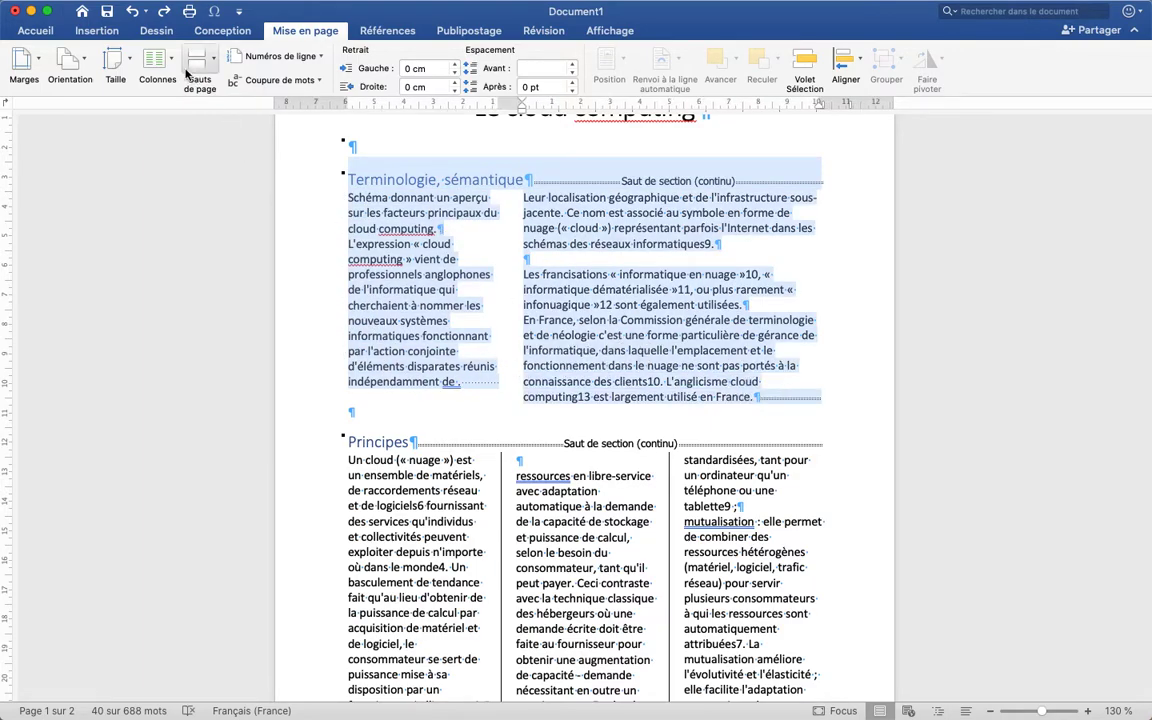
click(157, 57)
click(180, 96)
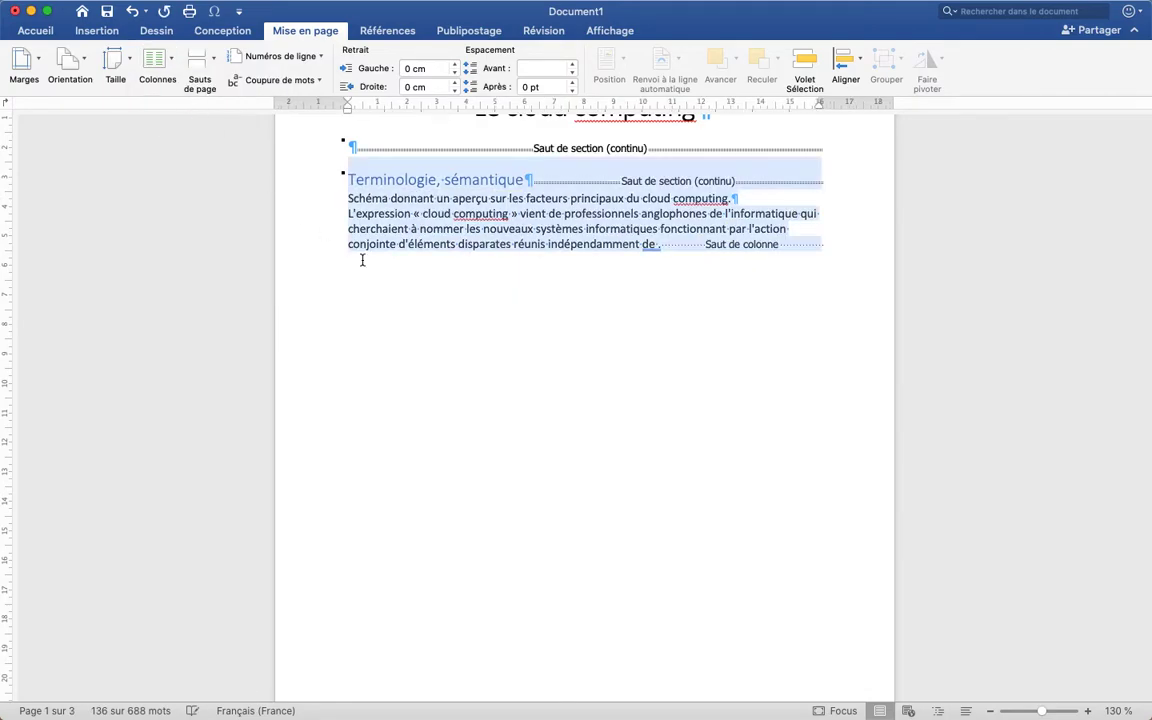
Delete the column break before "Leur localisation géographique" and check the resulting page layout
scroll(470, 350, down, 10)
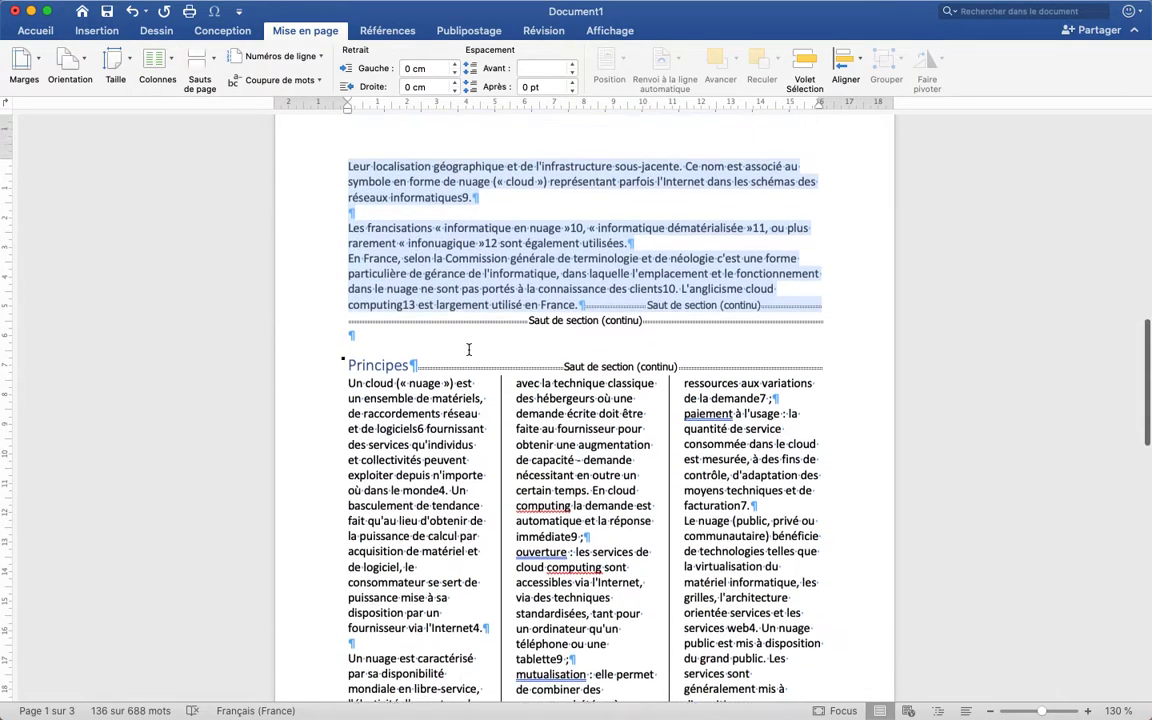
scroll(470, 350, up, 15)
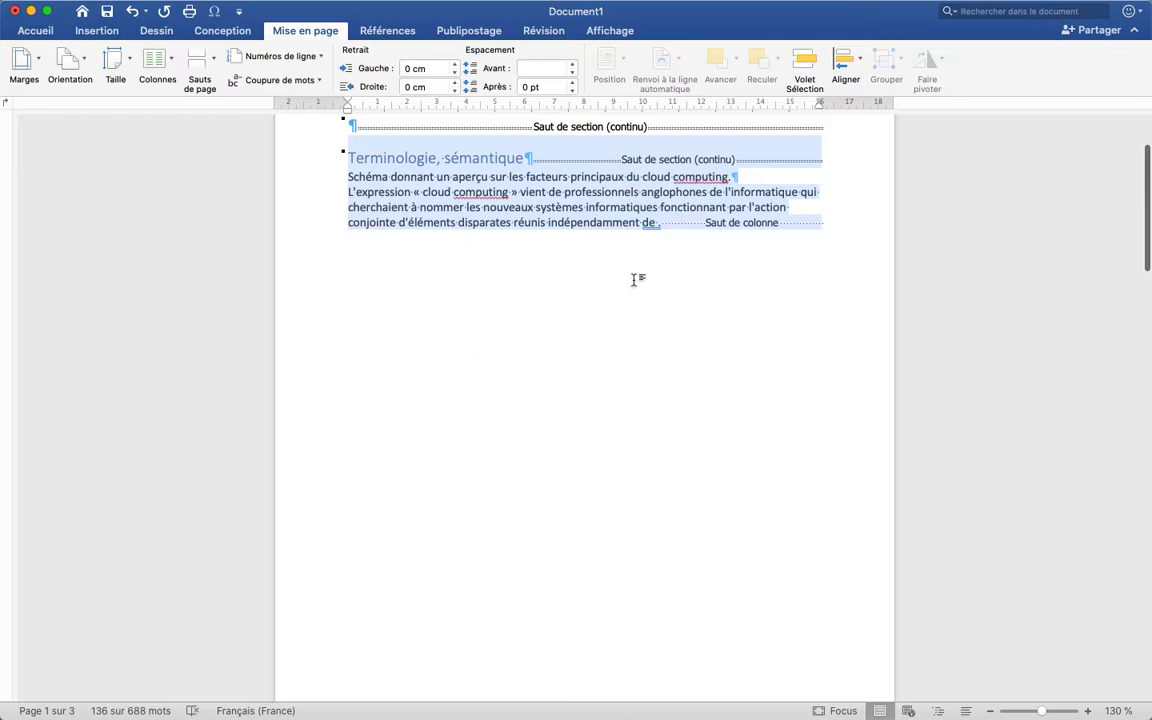
click(655, 221)
key(shift+Right)
key(Delete)
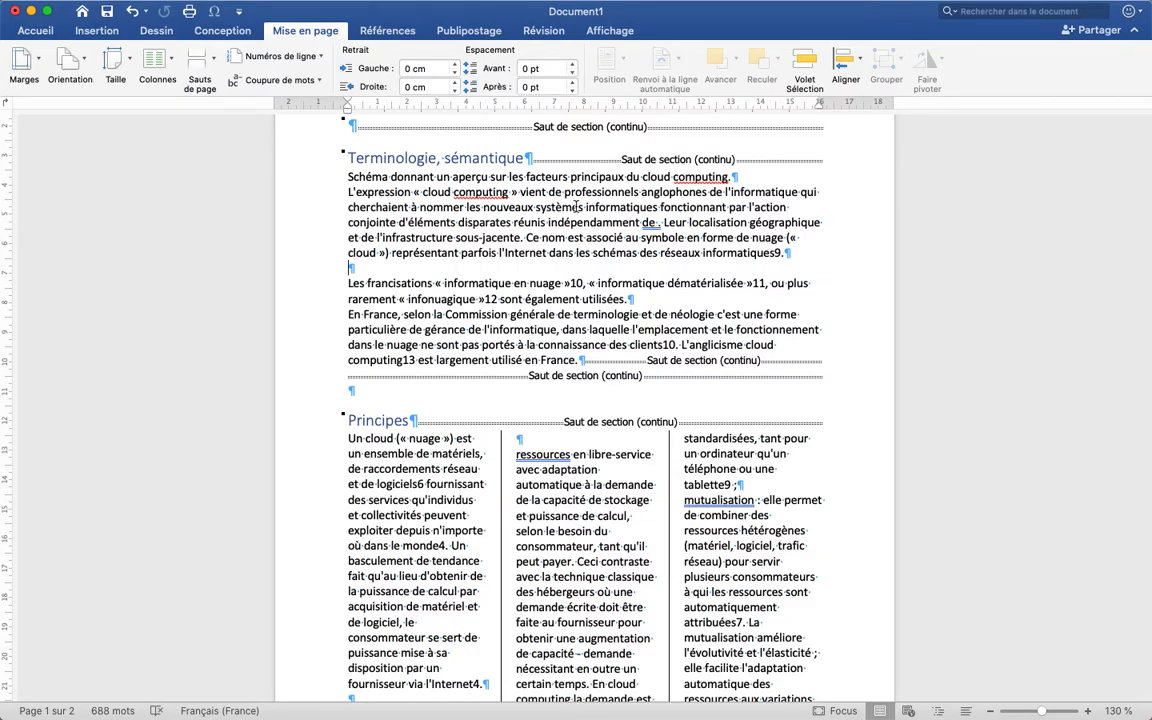
scroll(592, 270, down, 5)
scroll(592, 270, up, 6)
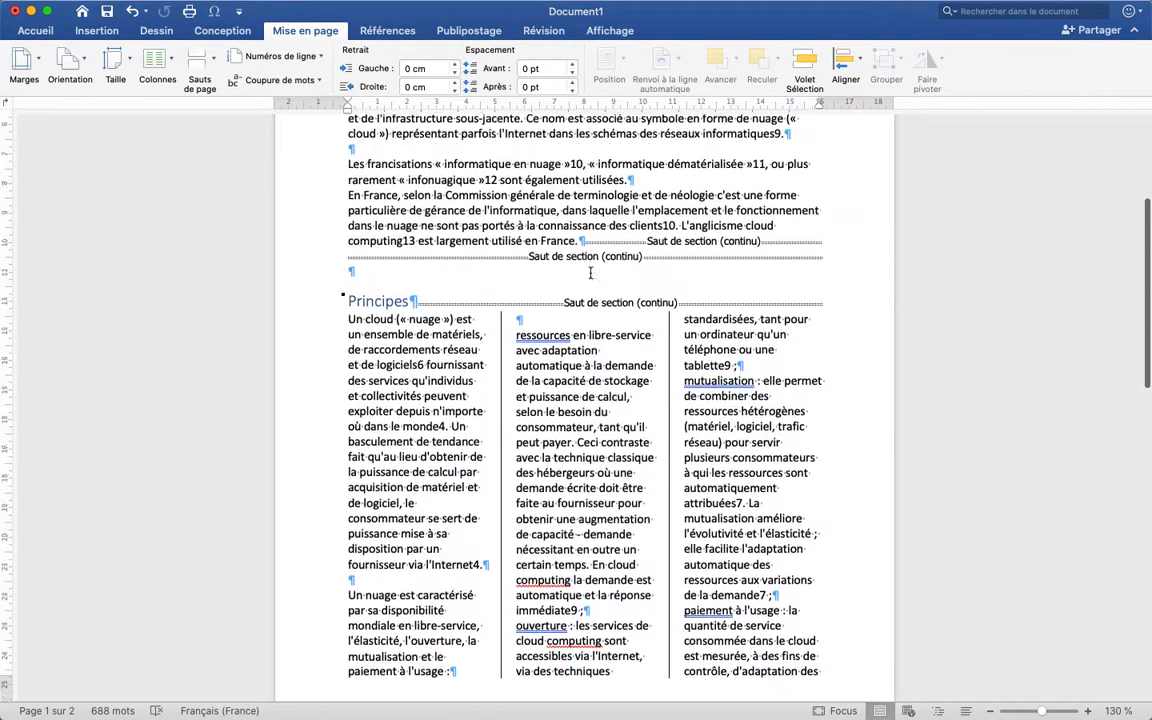
scroll(590, 272, up, 1)
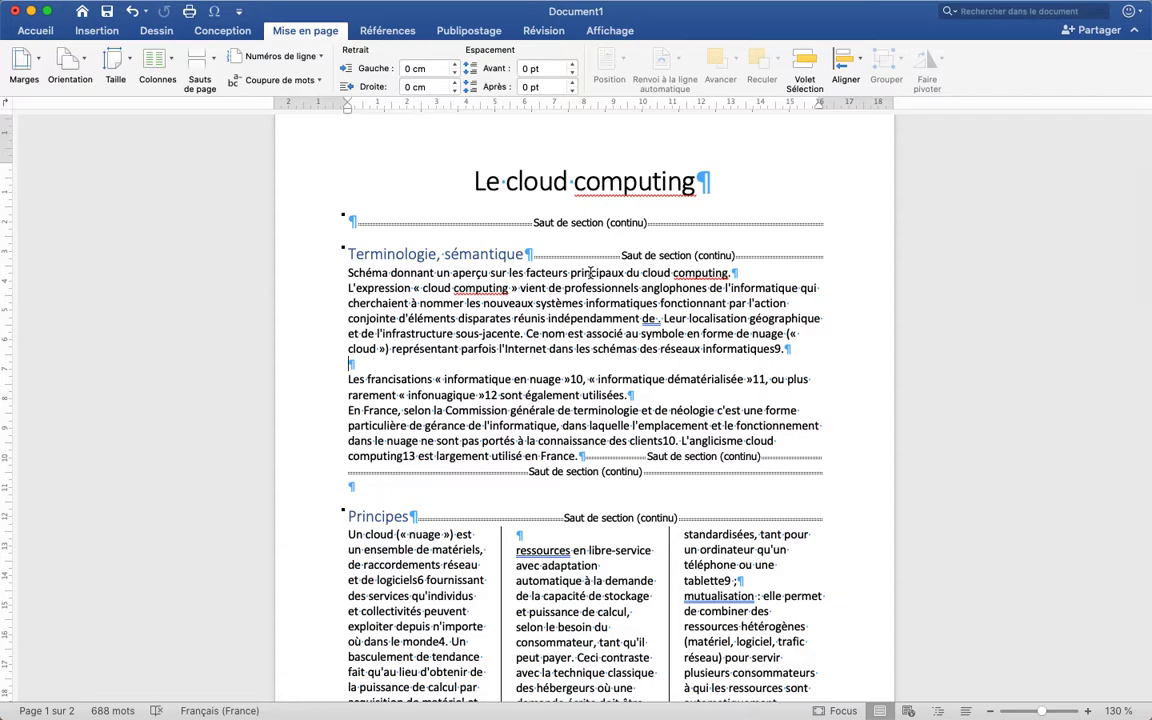